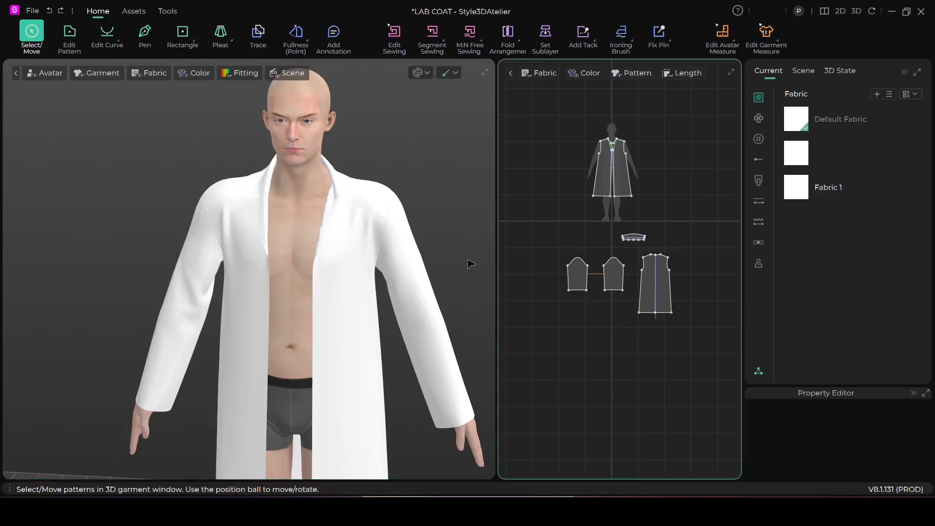
Step: Freeze the lab coat's sleeve pattern on the avatar's right arm
{"action": "scroll", "coordinate": [407, 298], "scroll_direction": "down", "scroll_amount": 2}
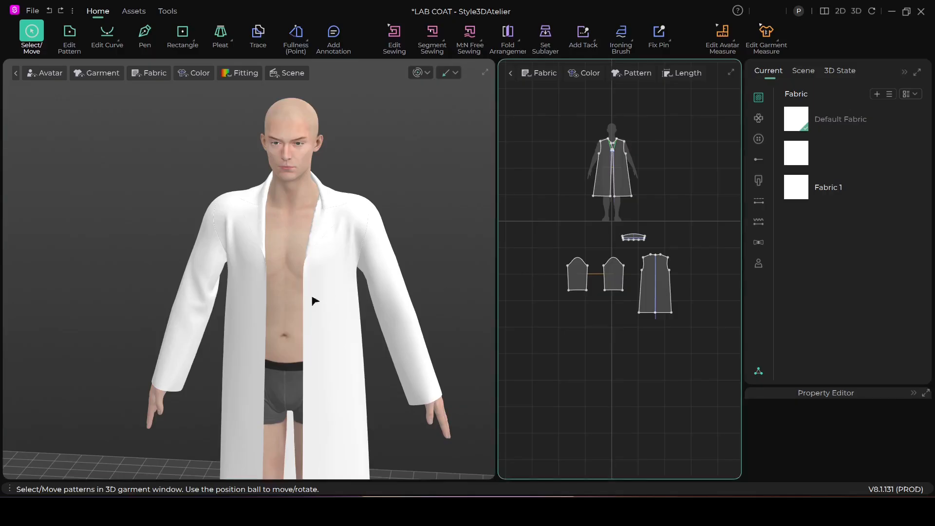
{"action": "left_click", "coordinate": [198, 291]}
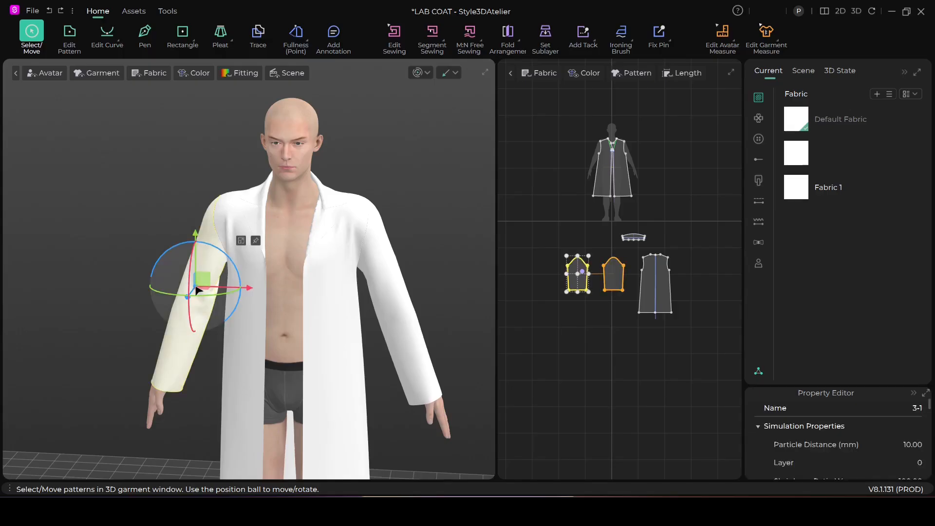
{"action": "right_click", "coordinate": [196, 290]}
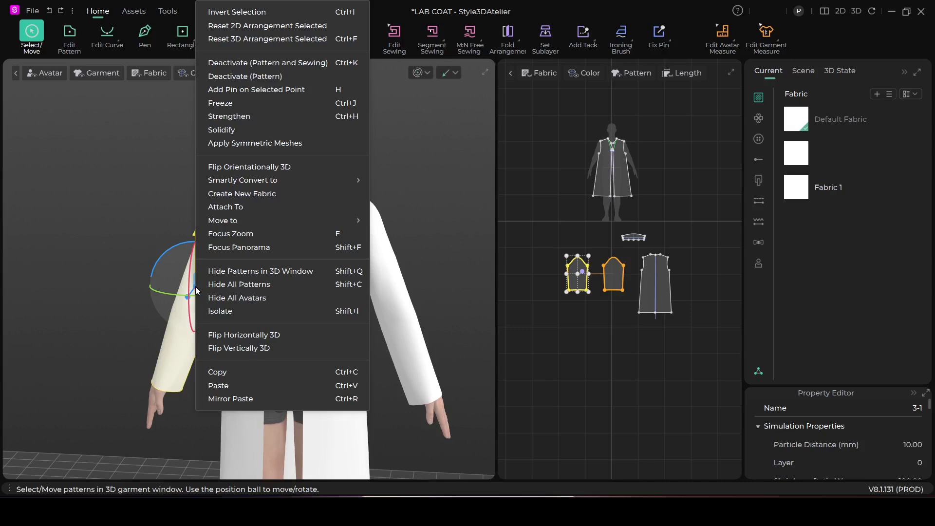
{"action": "left_click", "coordinate": [221, 103]}
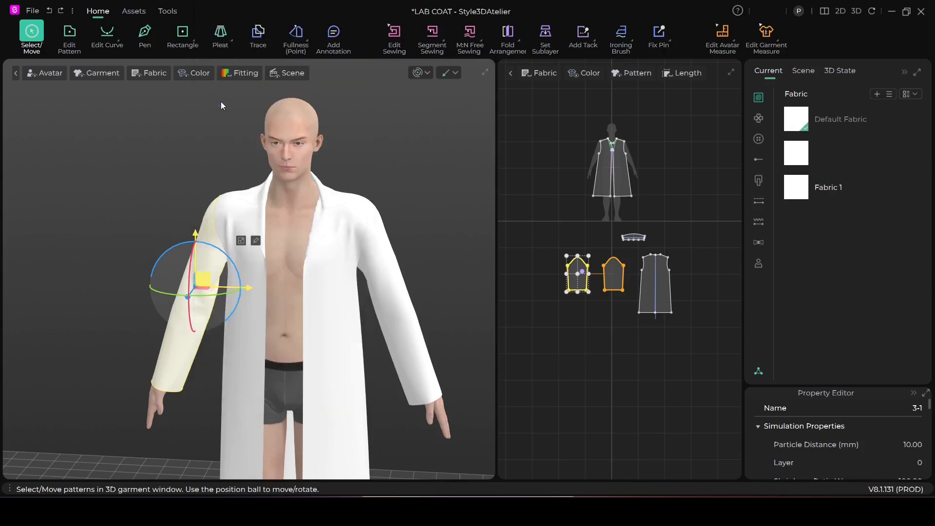
{"action": "scroll", "coordinate": [195, 210], "scroll_direction": "up", "scroll_amount": 4}
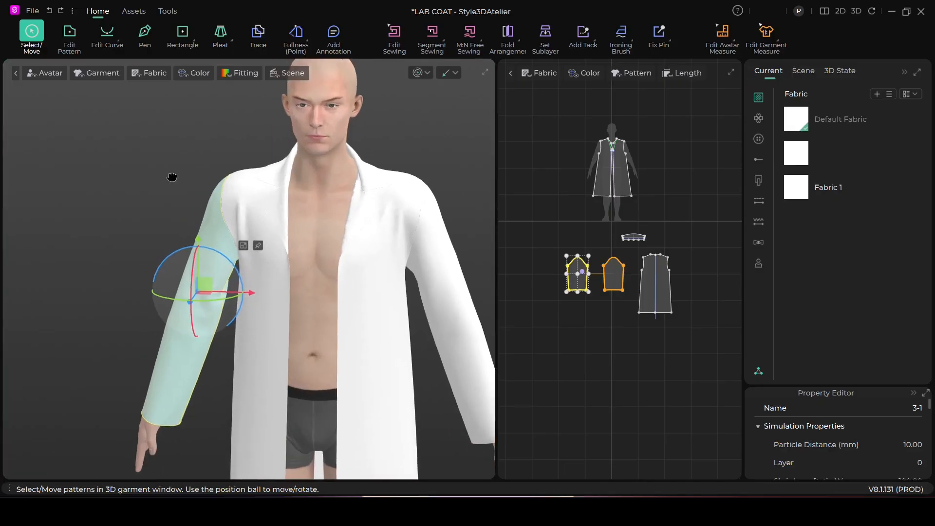
{"action": "left_click", "coordinate": [159, 246]}
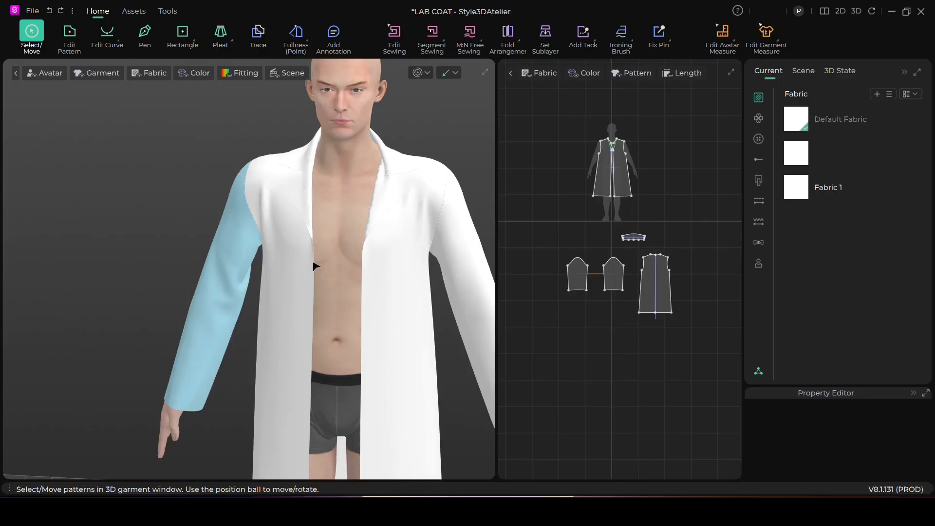
Step: Run the simulation, pull on the frozen sleeve, both front panels and the other sleeve to test their movement, and stop it
{"action": "left_click", "coordinate": [417, 73]}
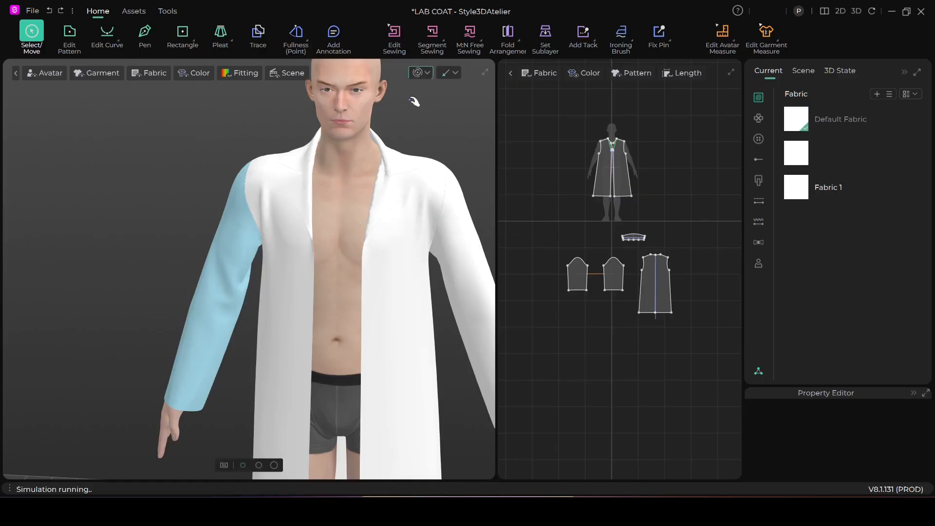
{"action": "left_click", "coordinate": [239, 244]}
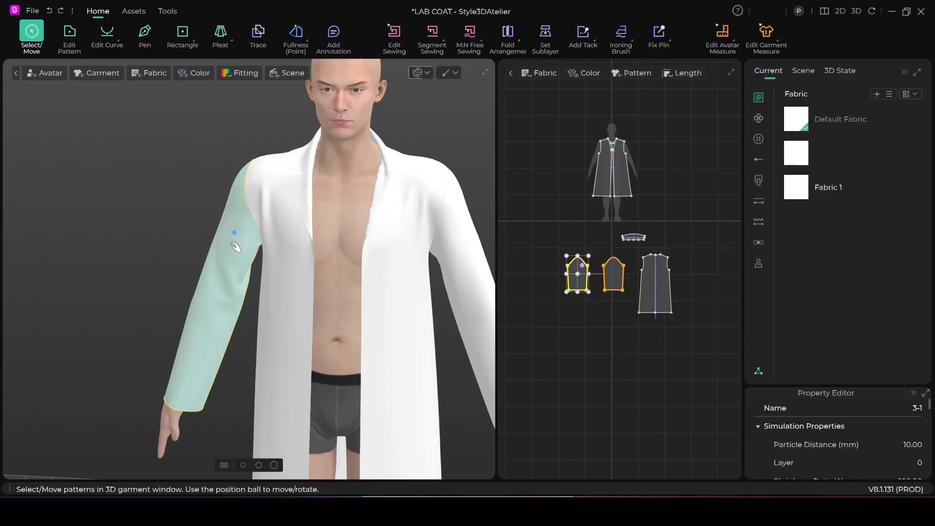
{"action": "left_click", "coordinate": [279, 194]}
{"action": "left_click_drag", "start_coordinate": [292, 163], "coordinate": [288, 342]}
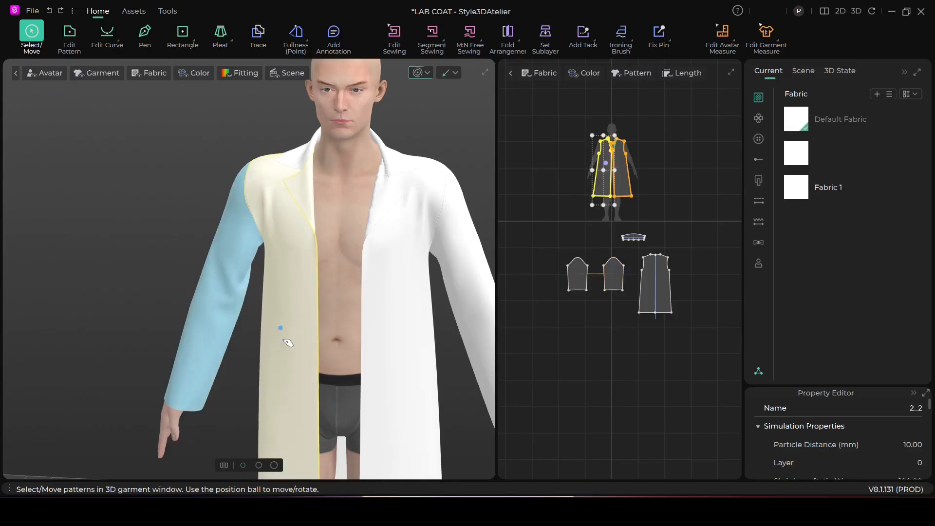
{"action": "left_click", "coordinate": [375, 326]}
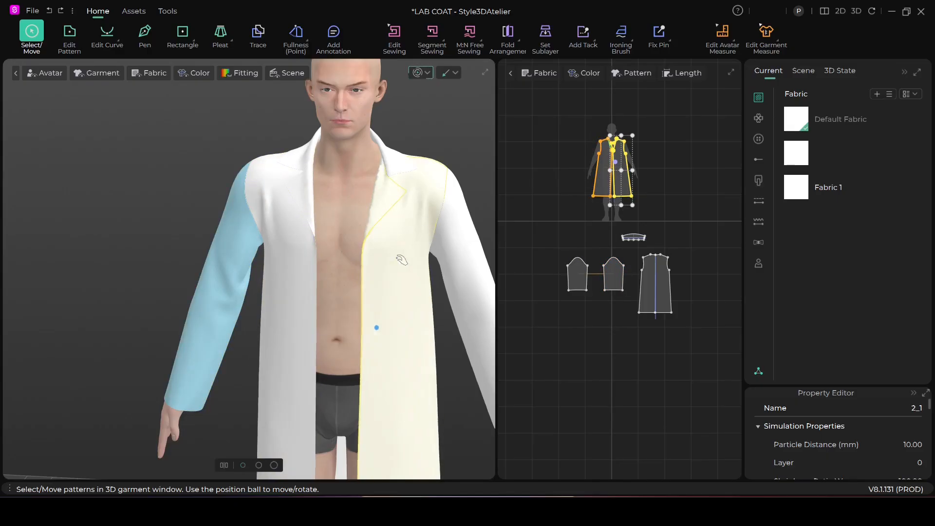
{"action": "left_click", "coordinate": [385, 211]}
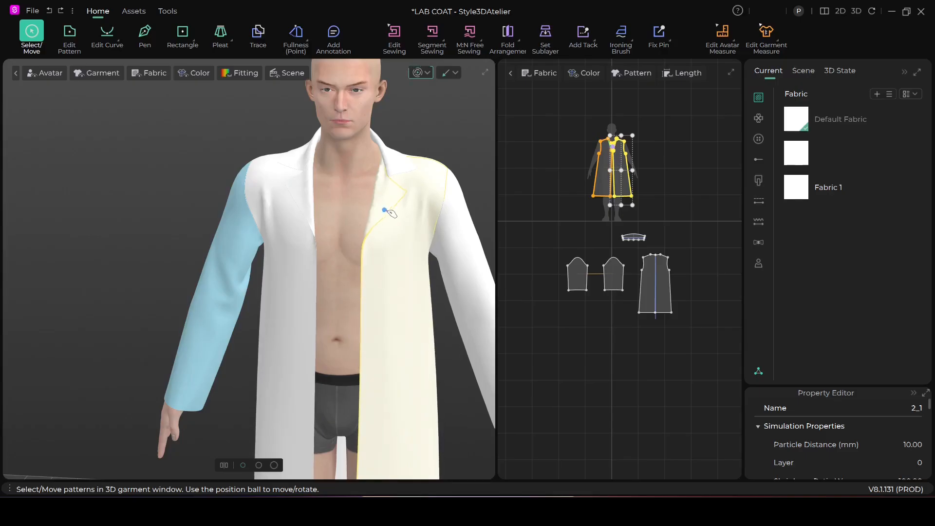
{"action": "left_click", "coordinate": [465, 260]}
{"action": "scroll", "coordinate": [369, 298], "scroll_direction": "up", "scroll_amount": 1}
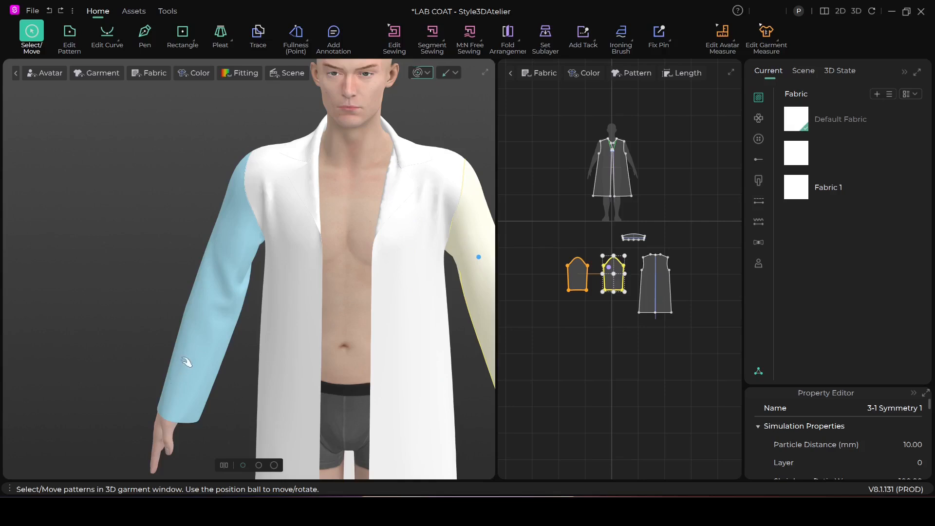
{"action": "left_click", "coordinate": [419, 73]}
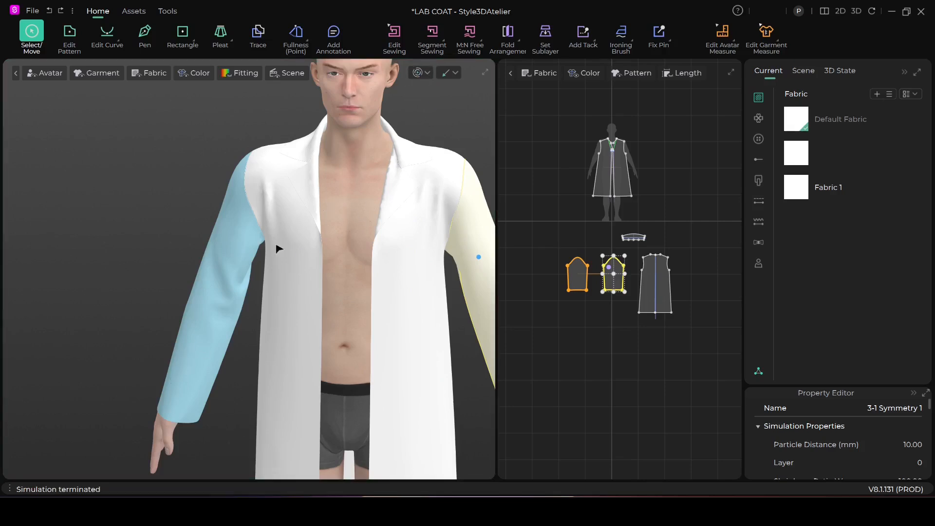
Step: Unfreeze the sleeve on the avatar's right arm and deselect it
{"action": "right_click", "coordinate": [219, 287]}
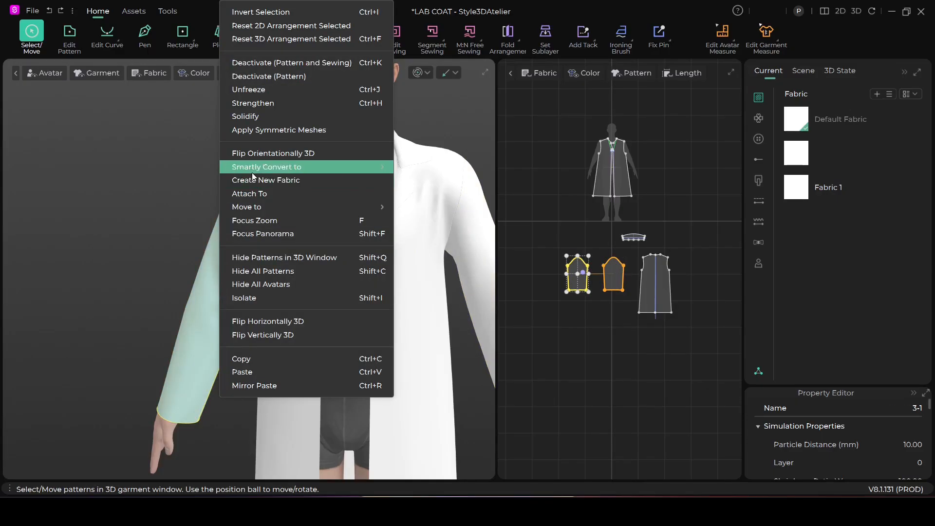
{"action": "left_click", "coordinate": [253, 89]}
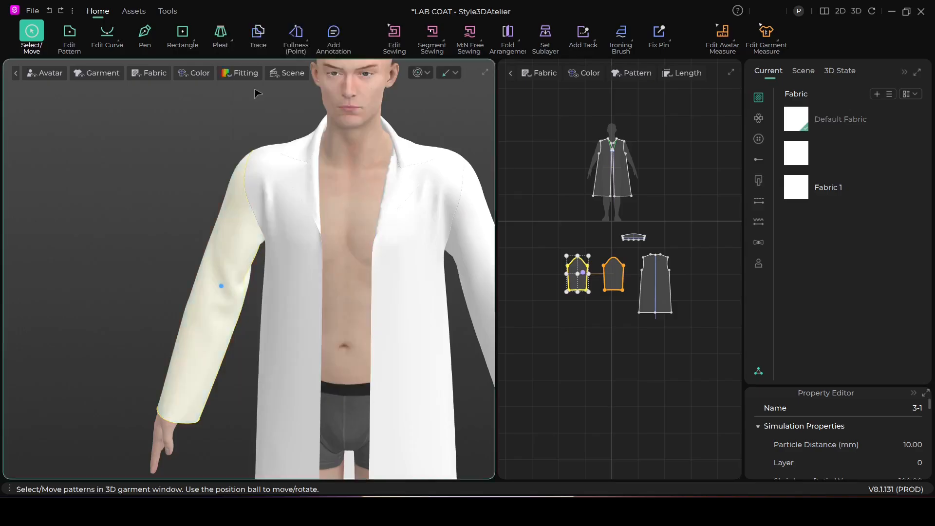
{"action": "left_click", "coordinate": [171, 223]}
{"action": "scroll", "coordinate": [195, 309], "scroll_direction": "down", "scroll_amount": 5}
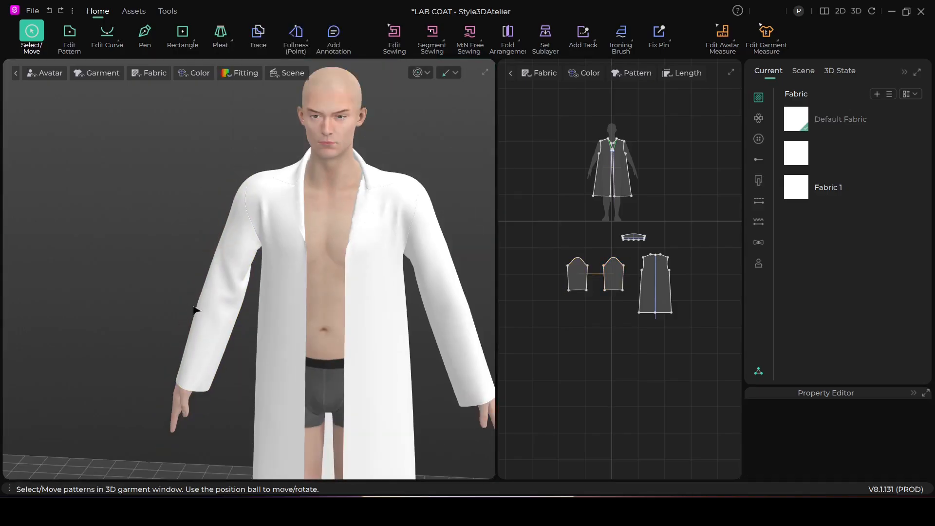
Step: Freeze the avatar's right sleeve again, leaving the other coat patterns unfrozen
{"action": "mouse_move", "coordinate": [213, 307]}
{"action": "right_mouse_down"}
{"action": "mouse_move", "coordinate": [323, 307]}
{"action": "mouse_move", "coordinate": [231, 302]}
{"action": "right_mouse_up"}
{"action": "scroll", "coordinate": [232, 298], "scroll_direction": "up", "scroll_amount": 6}
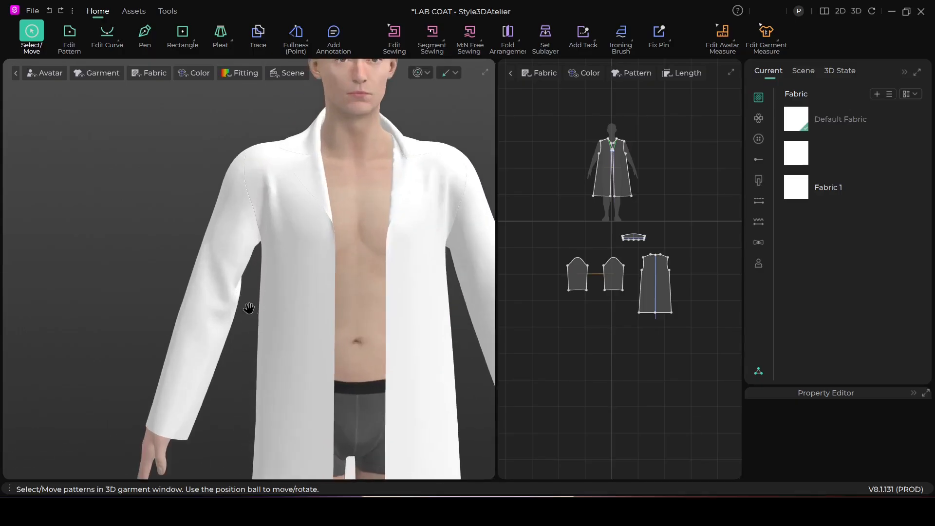
{"action": "scroll", "coordinate": [244, 269], "scroll_direction": "down", "scroll_amount": 4}
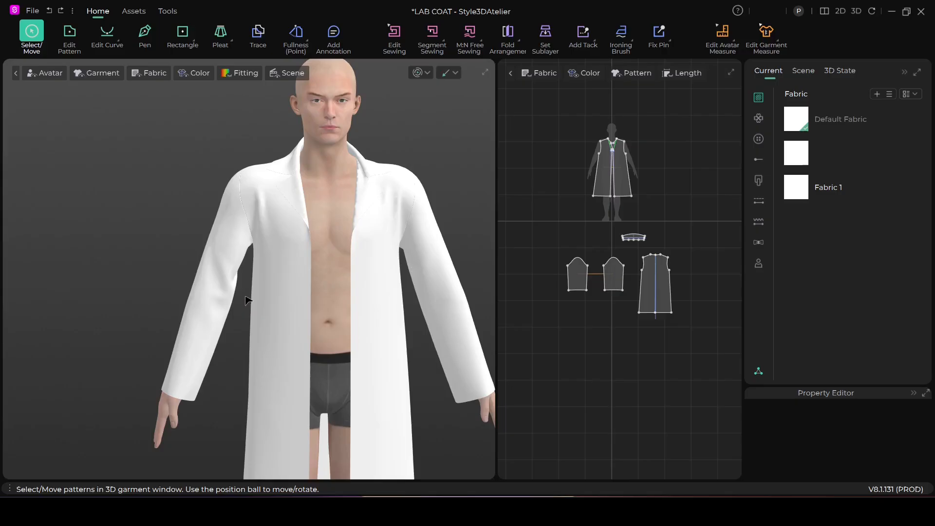
{"action": "left_click", "coordinate": [223, 264]}
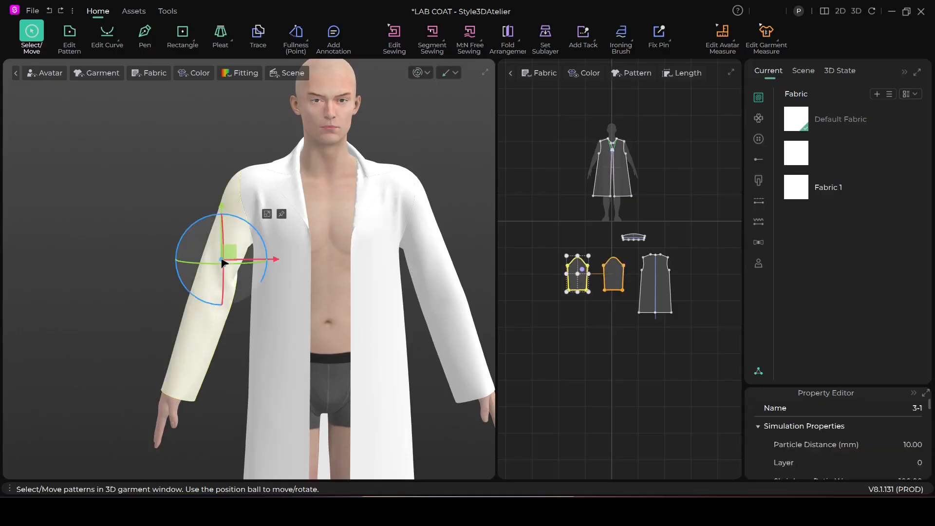
{"action": "right_click", "coordinate": [221, 259]}
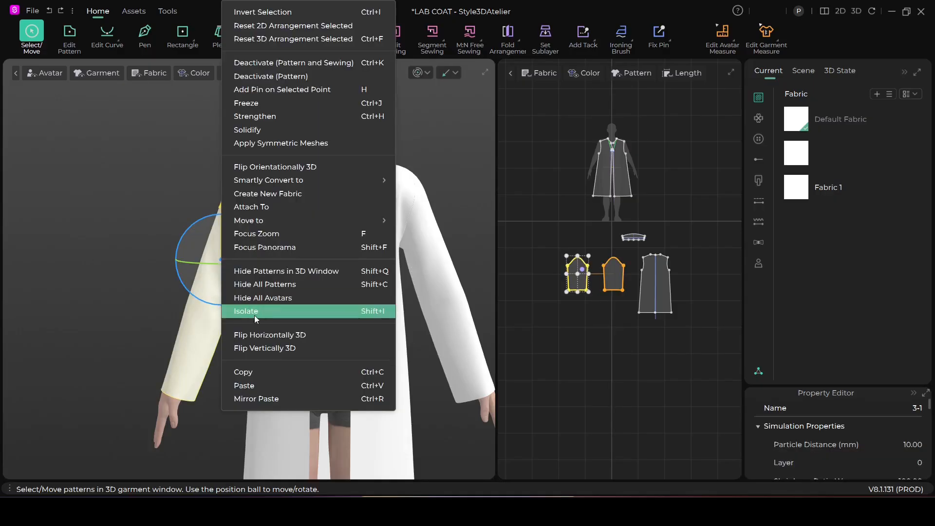
{"action": "left_click", "coordinate": [260, 104]}
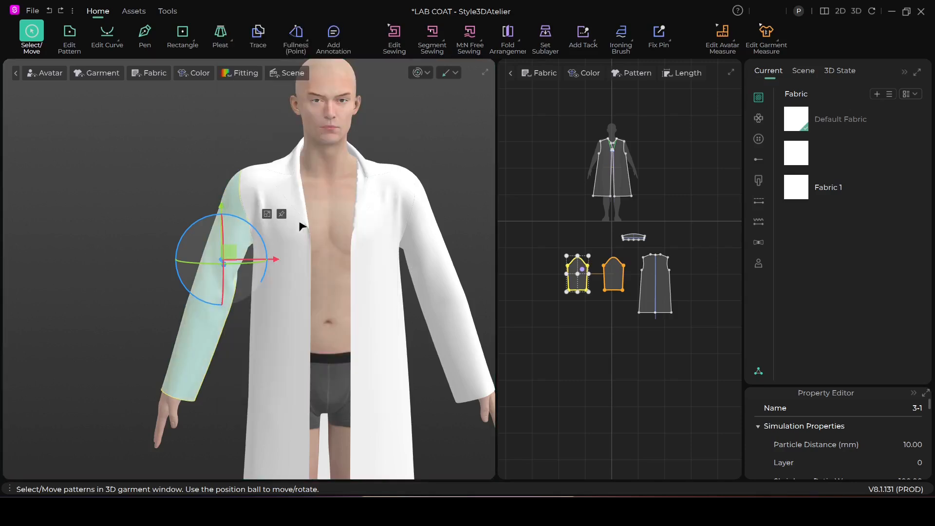
{"action": "middle_click_drag", "start_coordinate": [316, 232], "coordinate": [341, 231]}
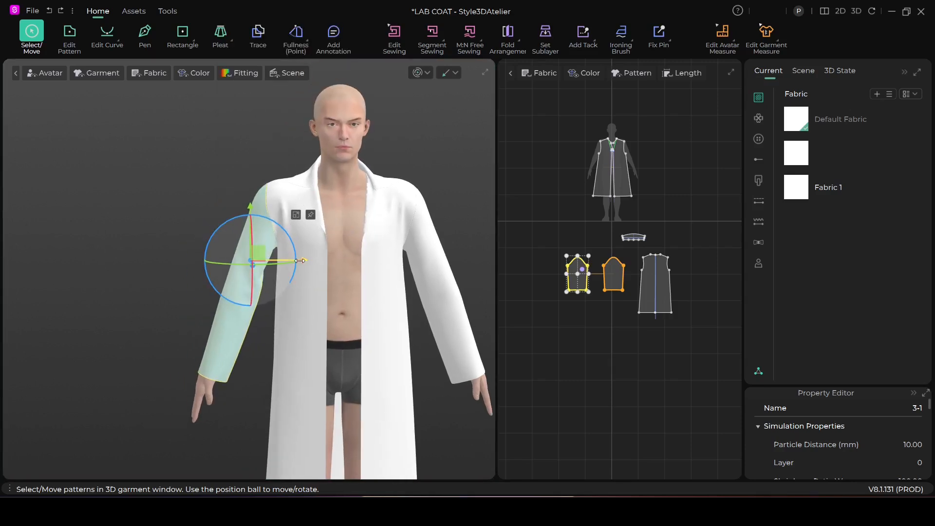
Step: Move the frozen sleeve outward and up, well clear of the arm, and simulate the coat against it
{"action": "left_click_drag", "start_coordinate": [253, 252], "coordinate": [141, 233]}
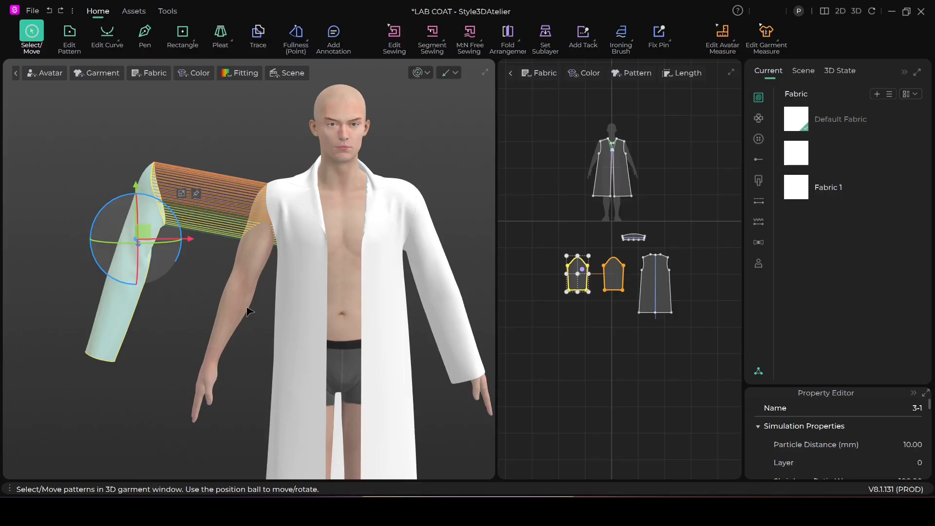
{"action": "left_click", "coordinate": [418, 73]}
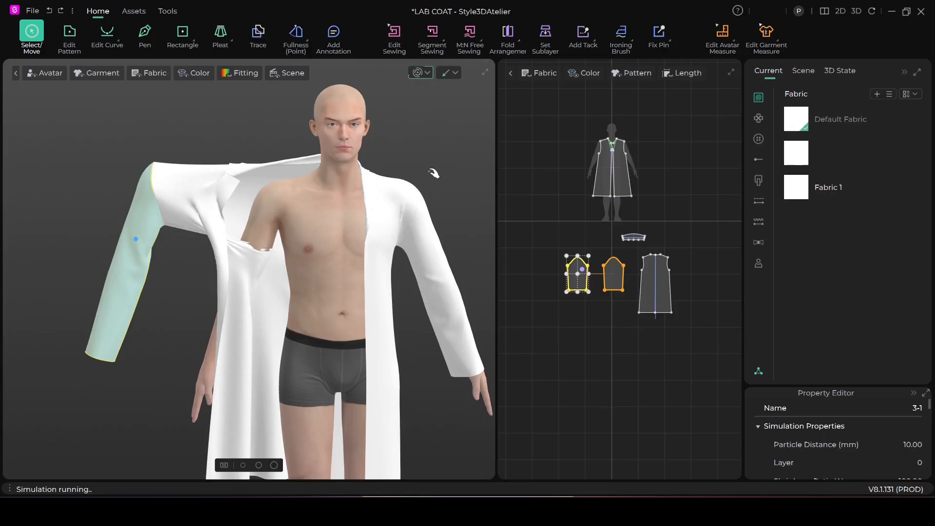
{"action": "left_click", "coordinate": [423, 73]}
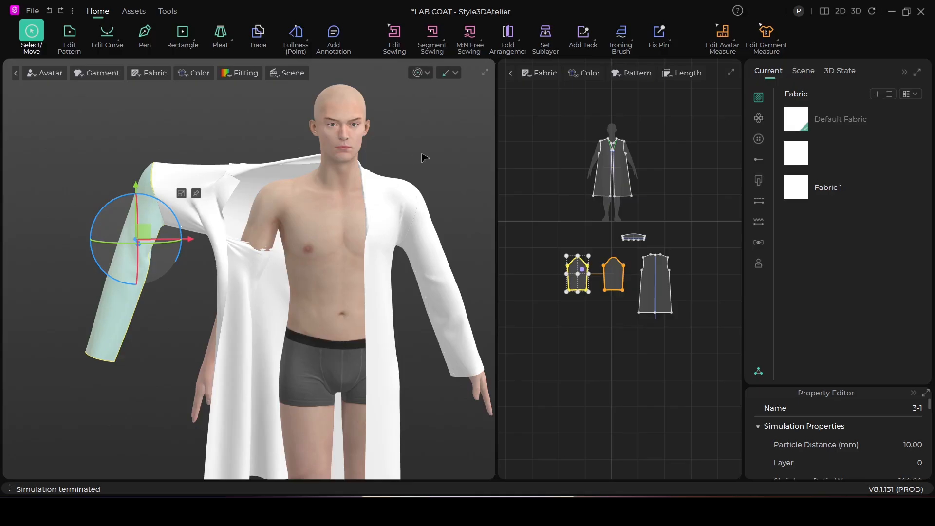
Step: Undo the sleeve's displacement and the simulation, and unfreeze the avatar's right sleeve
{"action": "key", "text": "space"}
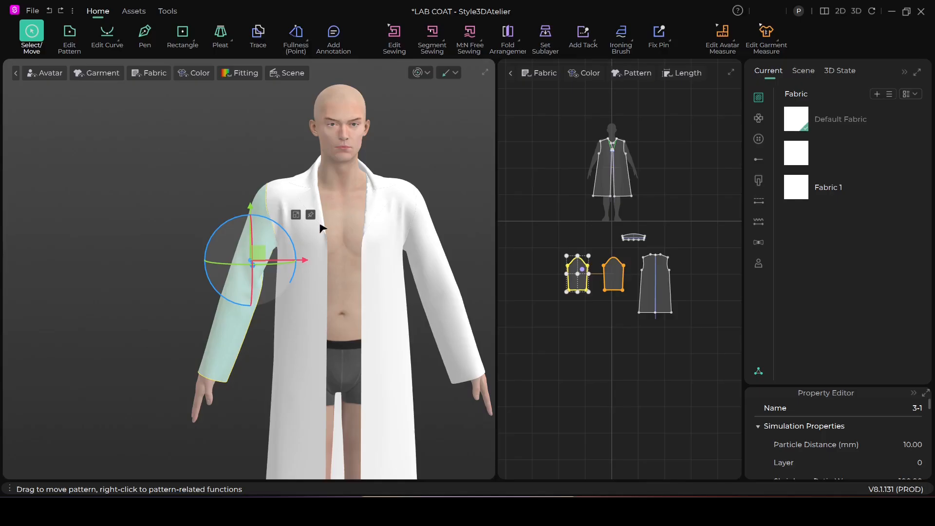
{"action": "right_click", "coordinate": [226, 310]}
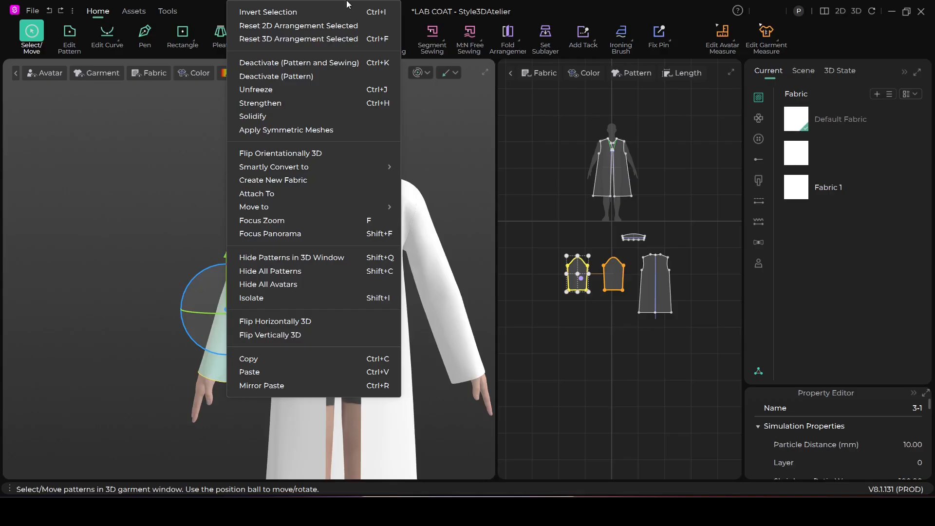
{"action": "left_click", "coordinate": [285, 91]}
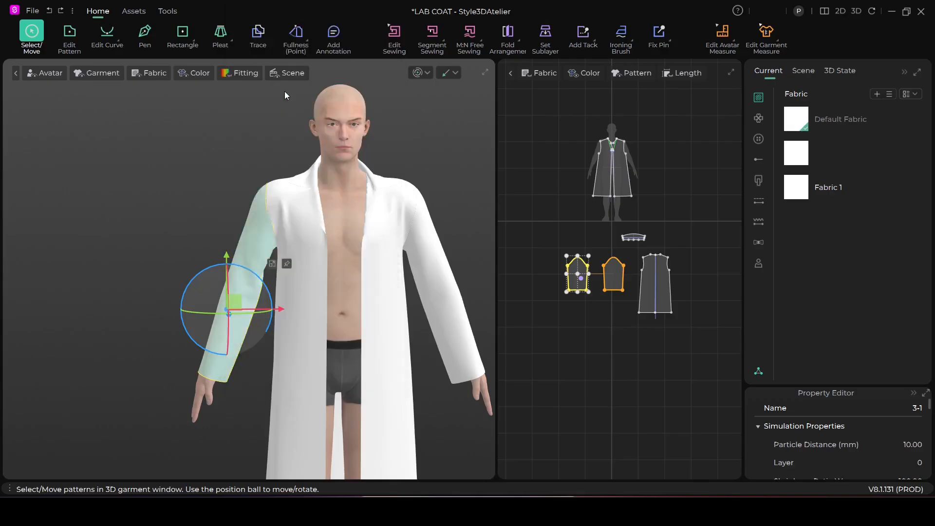
{"action": "left_click", "coordinate": [232, 160]}
{"action": "scroll", "coordinate": [387, 234], "scroll_direction": "down", "scroll_amount": 2}
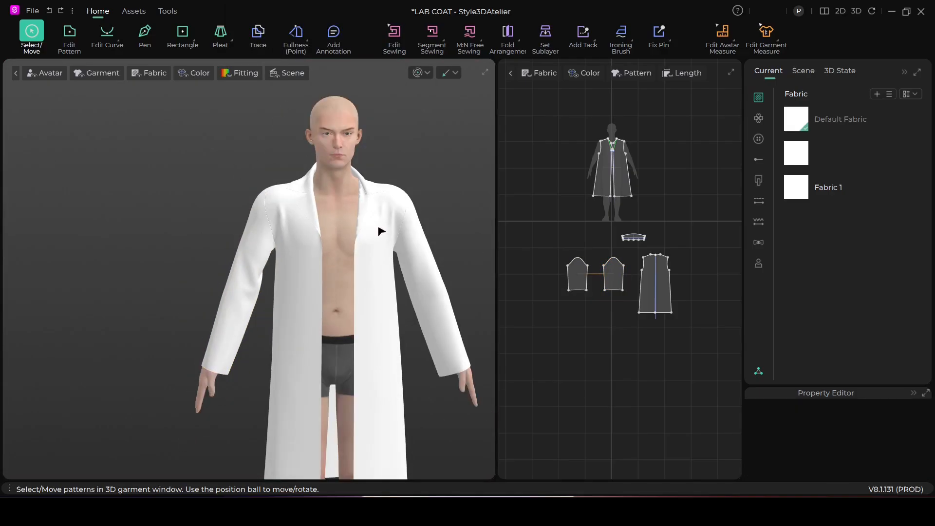
Step: Deactivate only the pattern of the avatar's right sleeve, keeping its sewing active, and deselect it
{"action": "scroll", "coordinate": [387, 225], "scroll_direction": "up", "scroll_amount": 2}
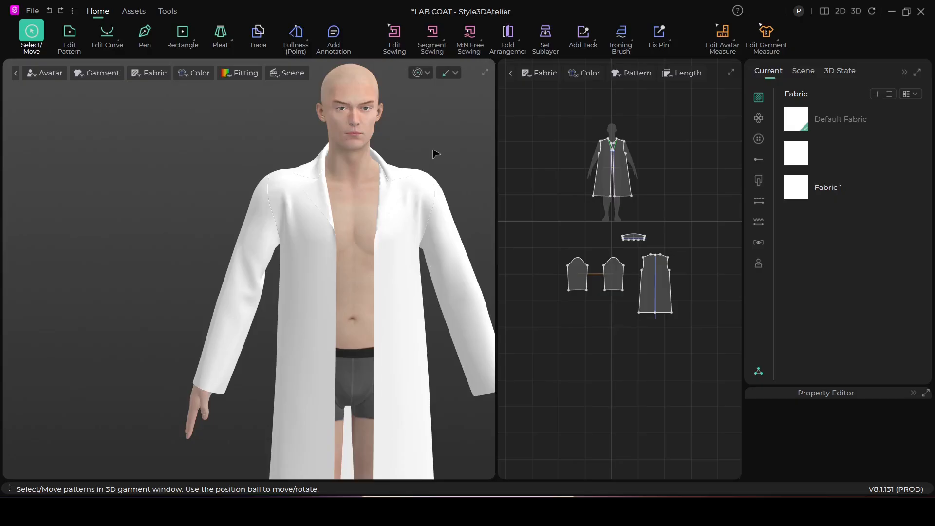
{"action": "right_click", "coordinate": [252, 260]}
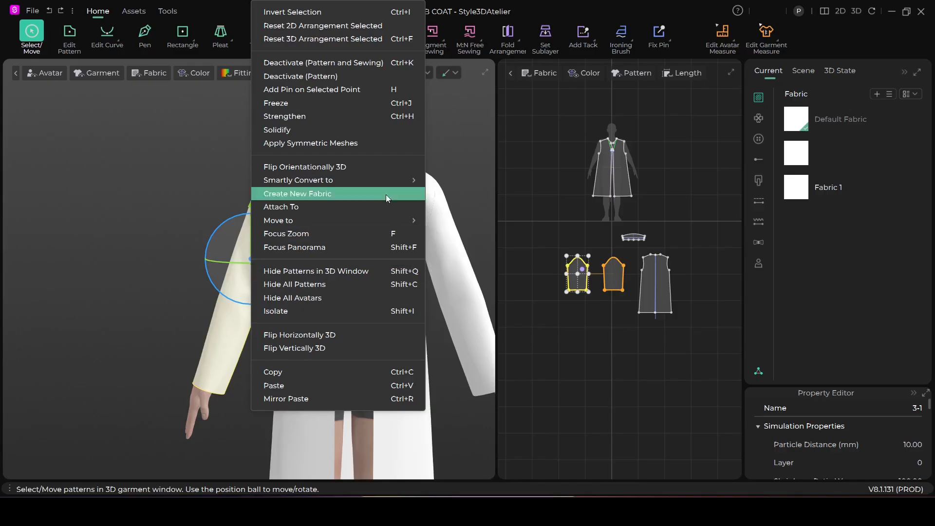
{"action": "left_click", "coordinate": [319, 77]}
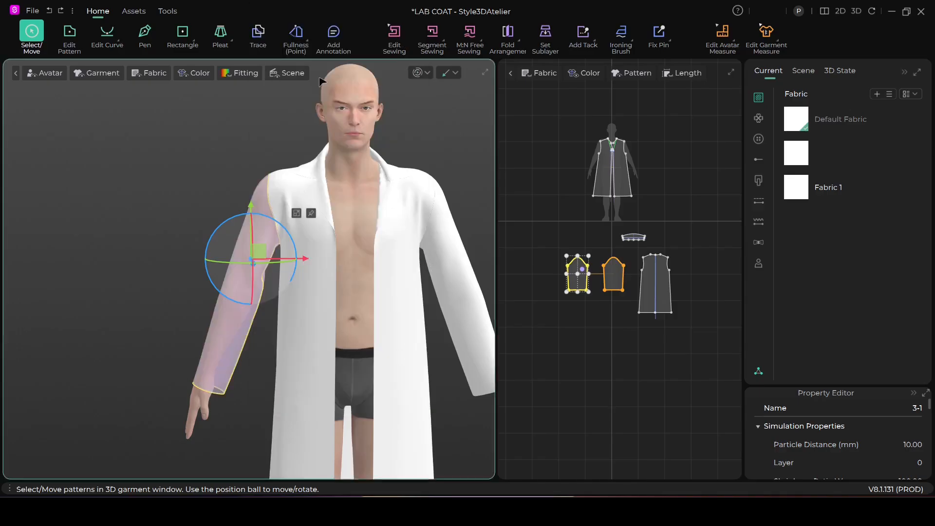
{"action": "left_click", "coordinate": [176, 307]}
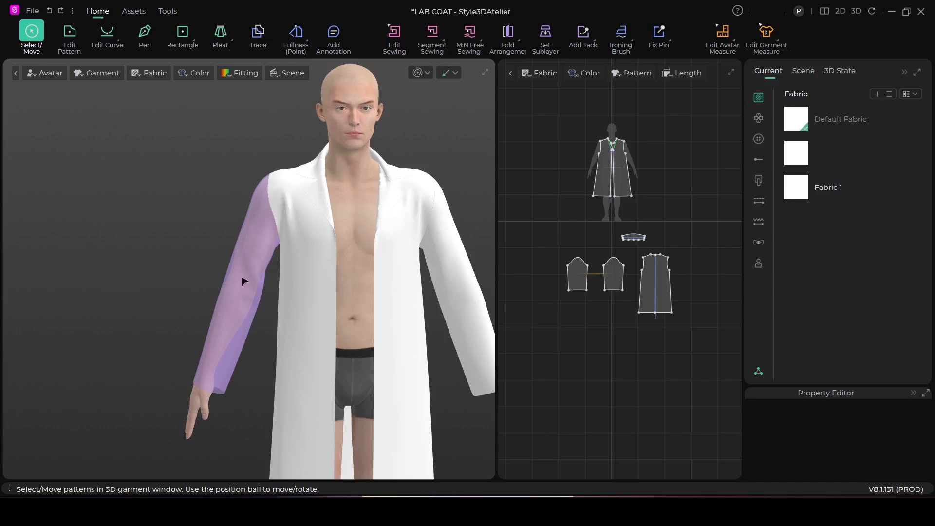
Step: Move the deactivated right sleeve outward and up from the avatar's arm, and simulate the coat against it
{"action": "left_click_drag", "start_coordinate": [244, 281], "coordinate": [129, 246]}
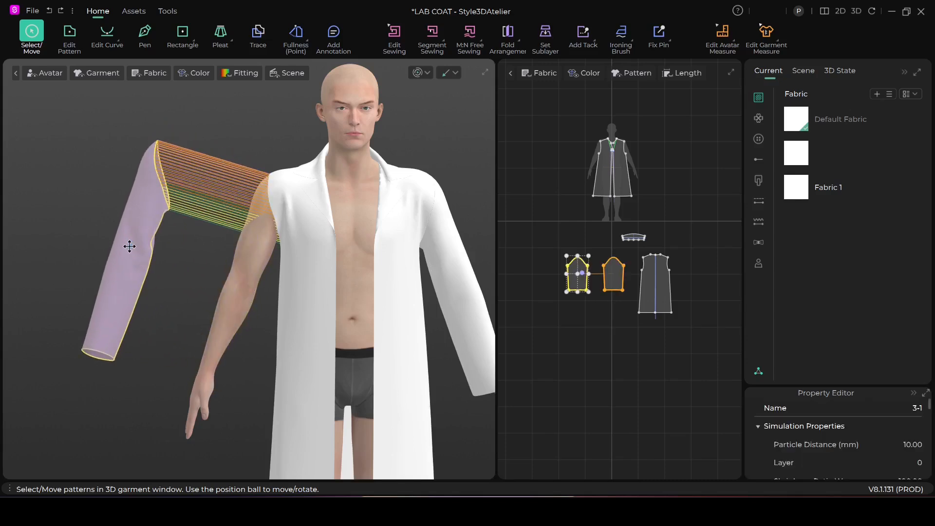
{"action": "left_click", "coordinate": [423, 74]}
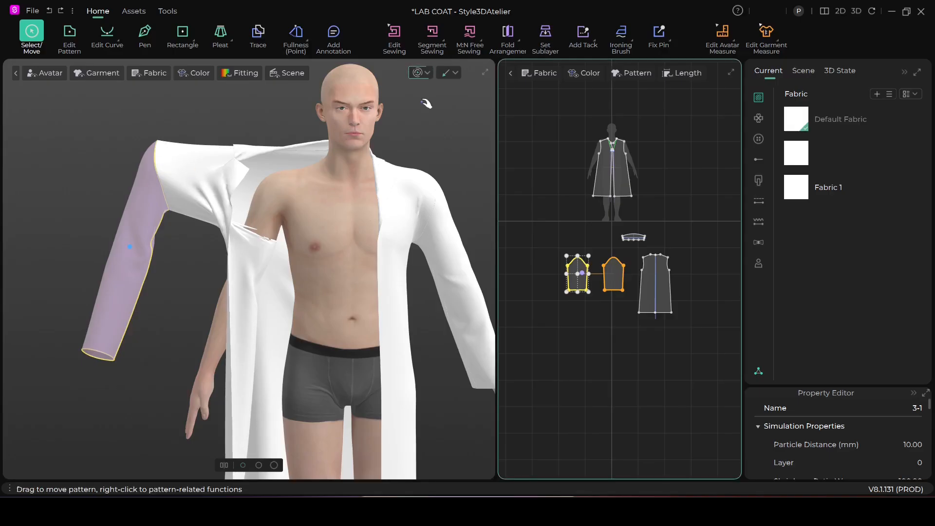
{"action": "left_click", "coordinate": [417, 72]}
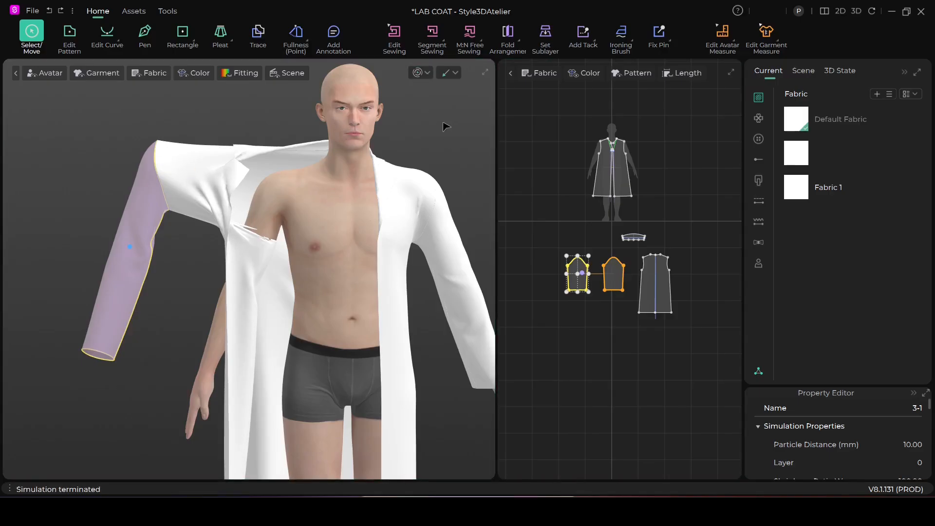
Step: Undo the simulation and the sleeve's displacement, and reactivate the avatar's right sleeve
{"action": "key", "text": "ctrl+z"}
{"action": "key", "text": "ctrl+z"}
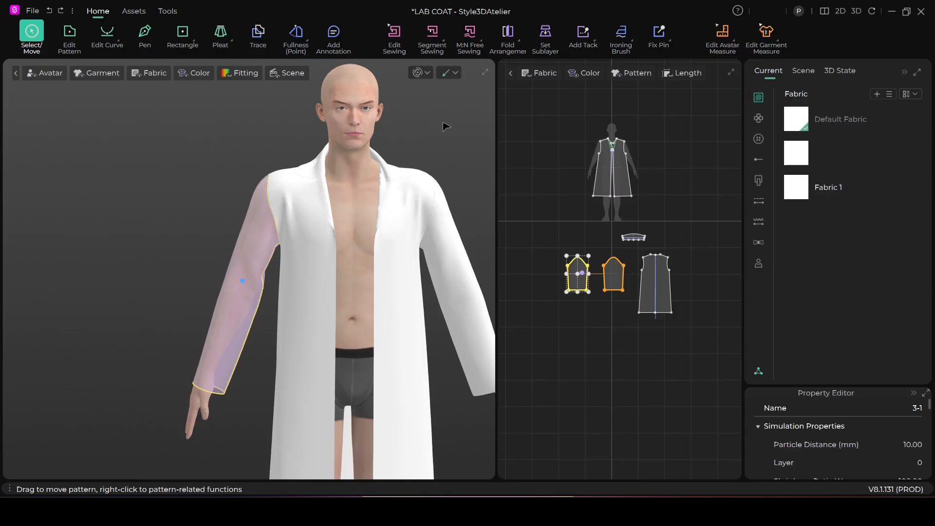
{"action": "right_click", "coordinate": [239, 297]}
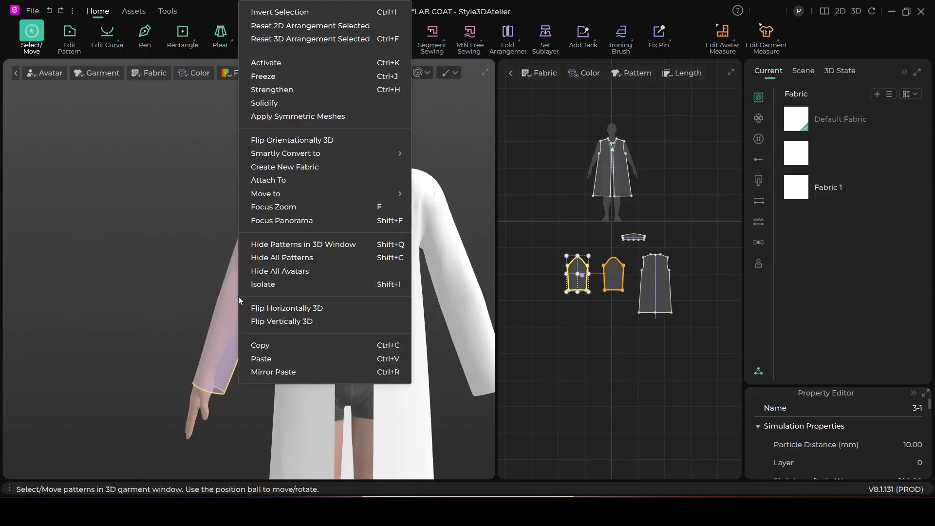
{"action": "left_click", "coordinate": [262, 63]}
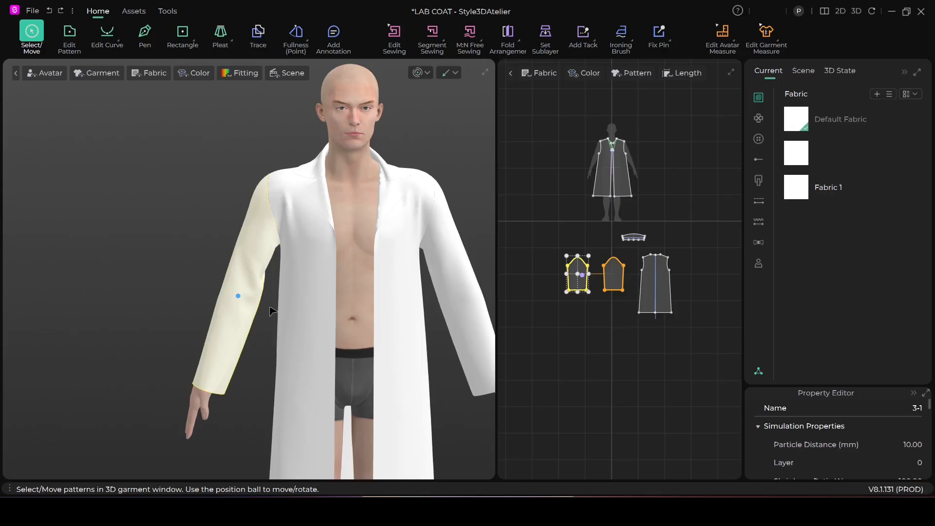
Step: Deactivate both the pattern and the sewing of the avatar's right sleeve, and move it outward and up from the arm
{"action": "right_click", "coordinate": [249, 285]}
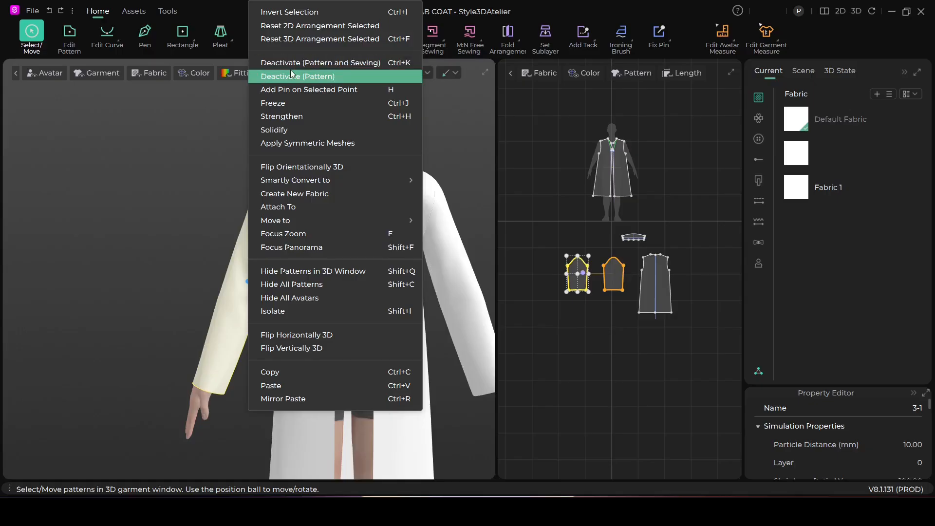
{"action": "left_click", "coordinate": [381, 68]}
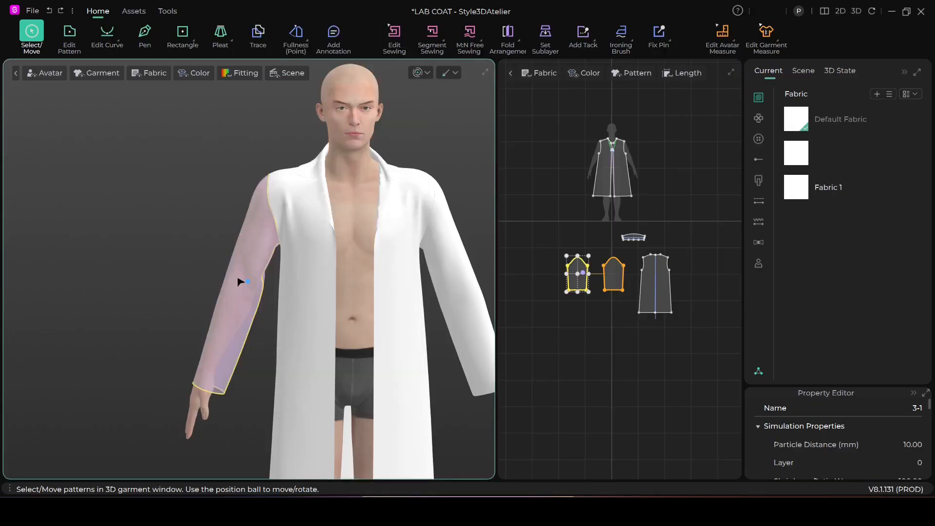
{"action": "left_click_drag", "start_coordinate": [244, 292], "coordinate": [156, 261]}
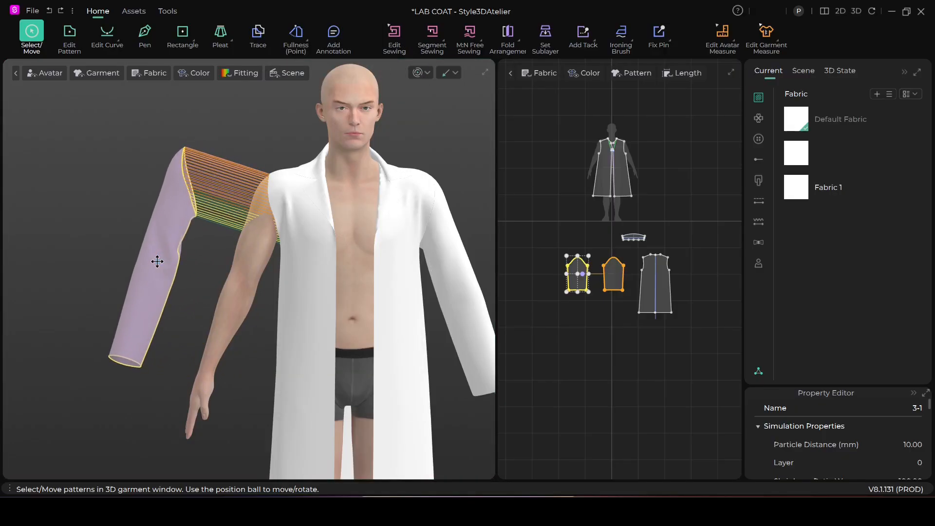
Step: Simulate the coat with the displaced sleeve deactivated, testing both front panels during the simulation, and stop it
{"action": "left_click", "coordinate": [418, 72]}
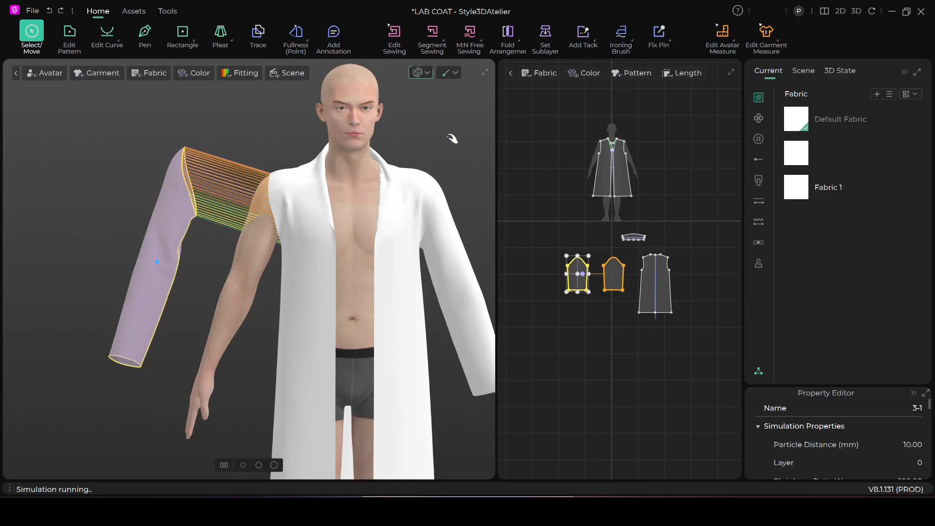
{"action": "left_click", "coordinate": [315, 251]}
{"action": "left_click_drag", "start_coordinate": [332, 252], "coordinate": [331, 321]}
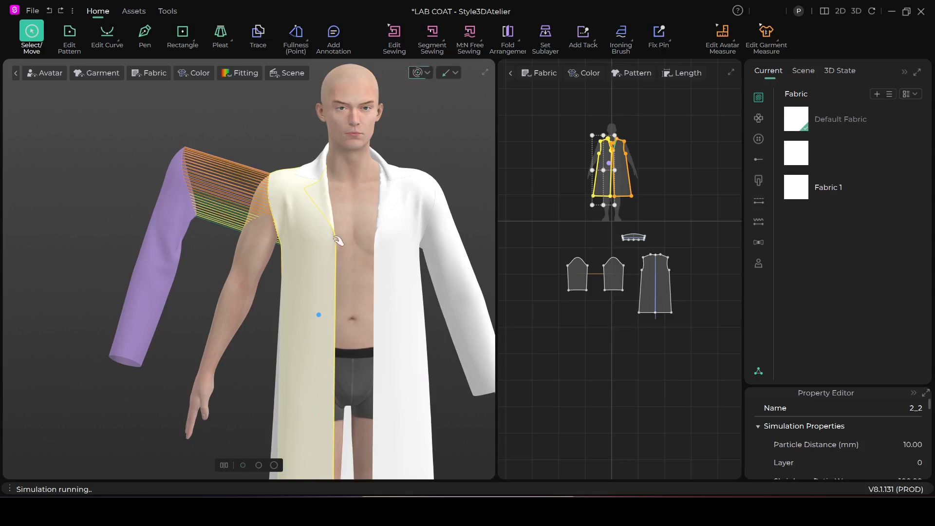
{"action": "left_click", "coordinate": [407, 180]}
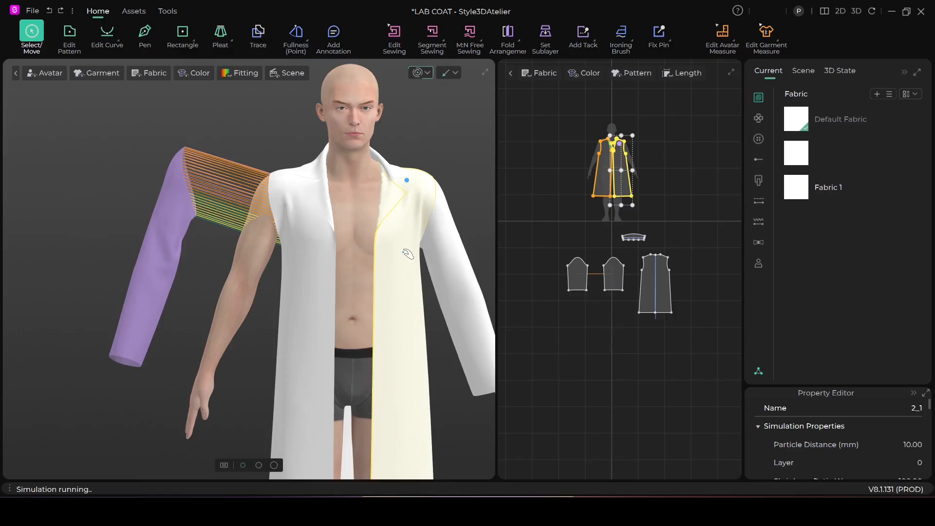
{"action": "left_click", "coordinate": [419, 72]}
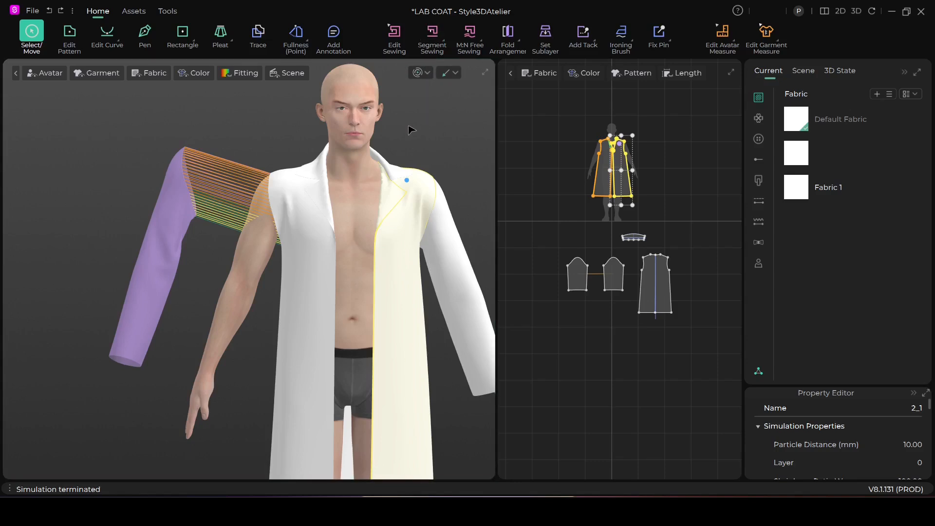
Step: Undo the front panel selections and the sleeve's displacement to put the right sleeve back on the arm
{"action": "left_click", "coordinate": [285, 350]}
{"action": "key", "text": "ctrl+z"}
{"action": "key", "text": "ctrl+z"}
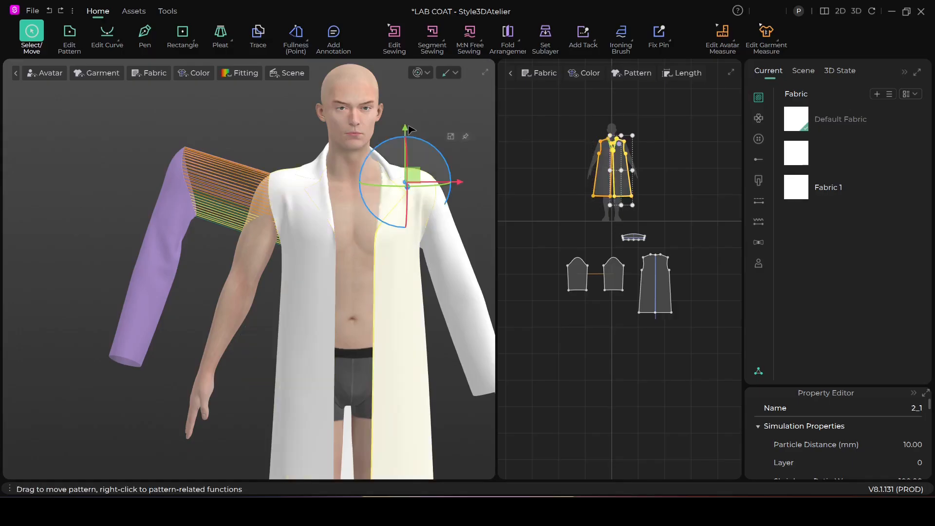
{"action": "key", "text": "ctrl+z"}
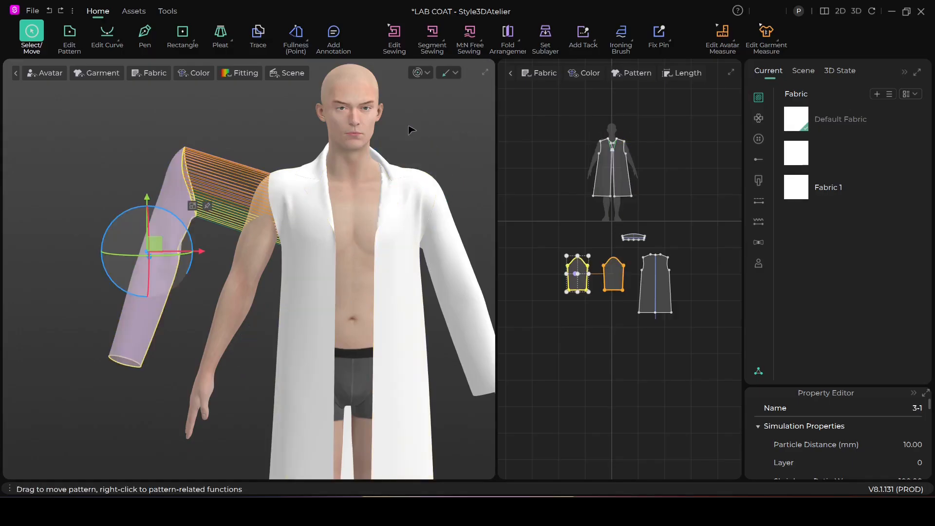
{"action": "key", "text": "ctrl+z"}
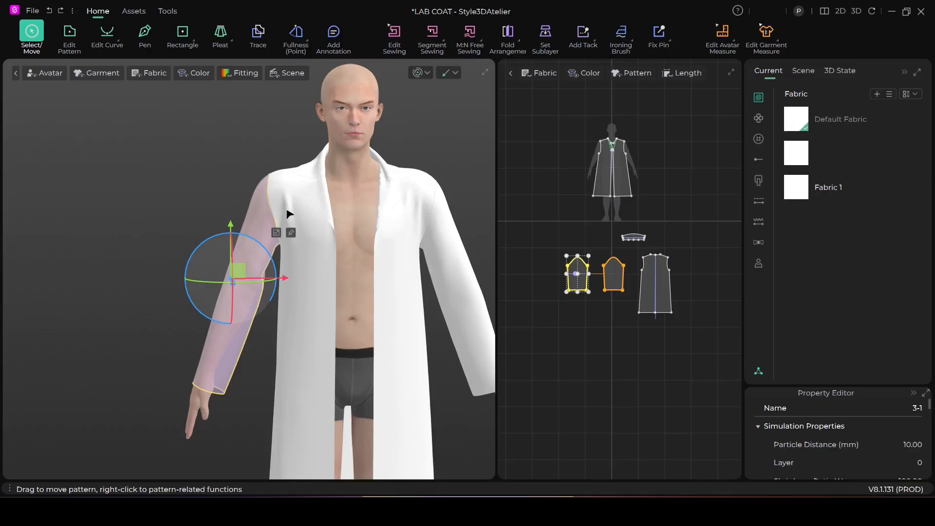
Step: Activate the avatar's right sleeve with its sewing again, and deselect it
{"action": "left_click", "coordinate": [183, 189]}
{"action": "right_click", "coordinate": [250, 254]}
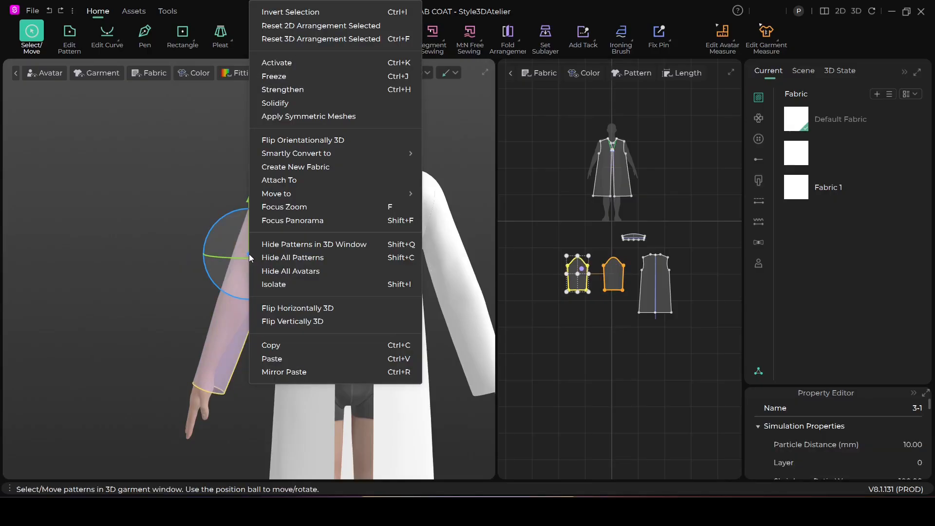
{"action": "left_click", "coordinate": [307, 63]}
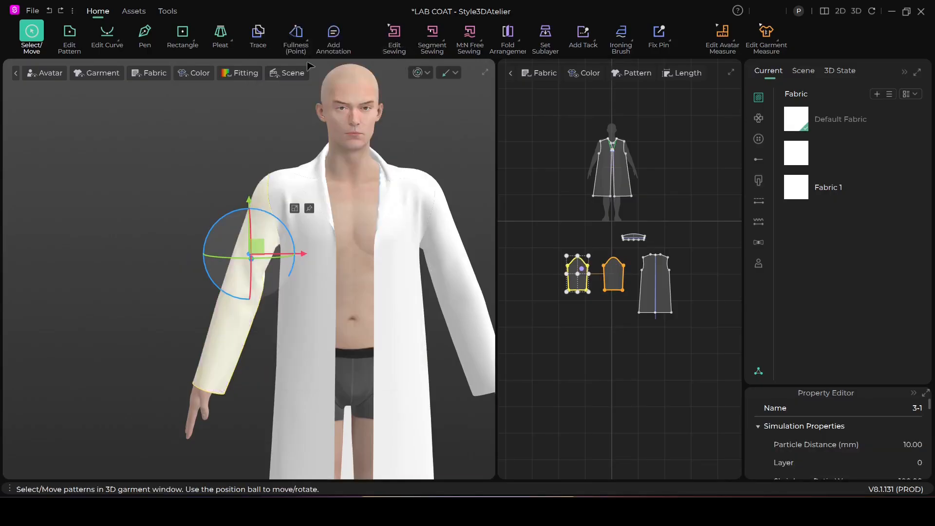
{"action": "left_click", "coordinate": [307, 91]}
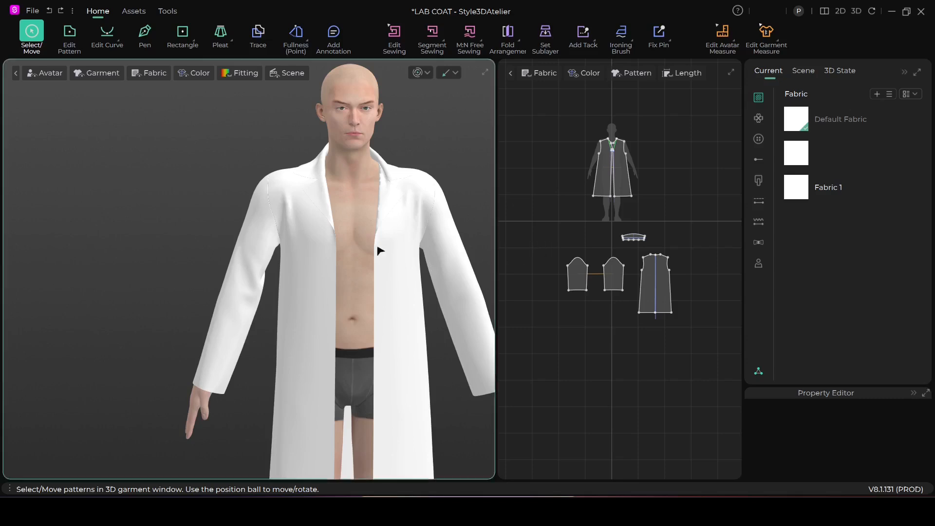
Step: Hide the coat's front panel on the avatar's left side in the 3D window
{"action": "scroll", "coordinate": [364, 267], "scroll_direction": "down", "scroll_amount": 3}
{"action": "scroll", "coordinate": [408, 294], "scroll_direction": "up", "scroll_amount": 5}
{"action": "scroll", "coordinate": [411, 297], "scroll_direction": "down", "scroll_amount": 3}
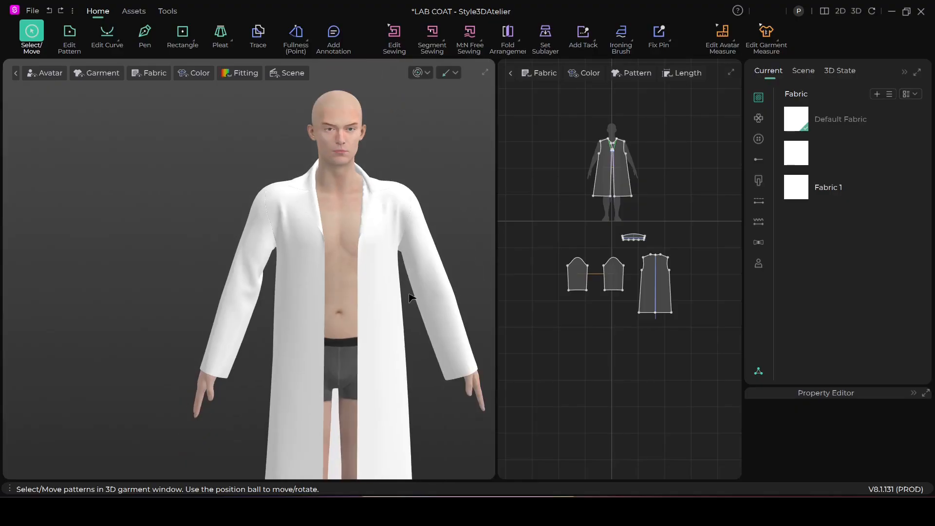
{"action": "middle_click_drag", "start_coordinate": [412, 298], "coordinate": [361, 271]}
{"action": "scroll", "coordinate": [361, 285], "scroll_direction": "up", "scroll_amount": 3}
{"action": "right_click_drag", "start_coordinate": [361, 287], "coordinate": [364, 327]}
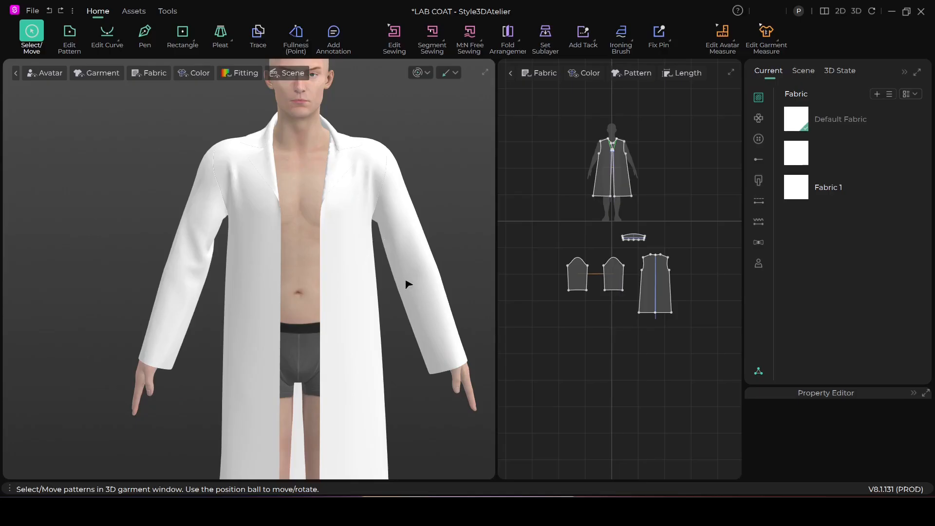
{"action": "left_click", "coordinate": [339, 288]}
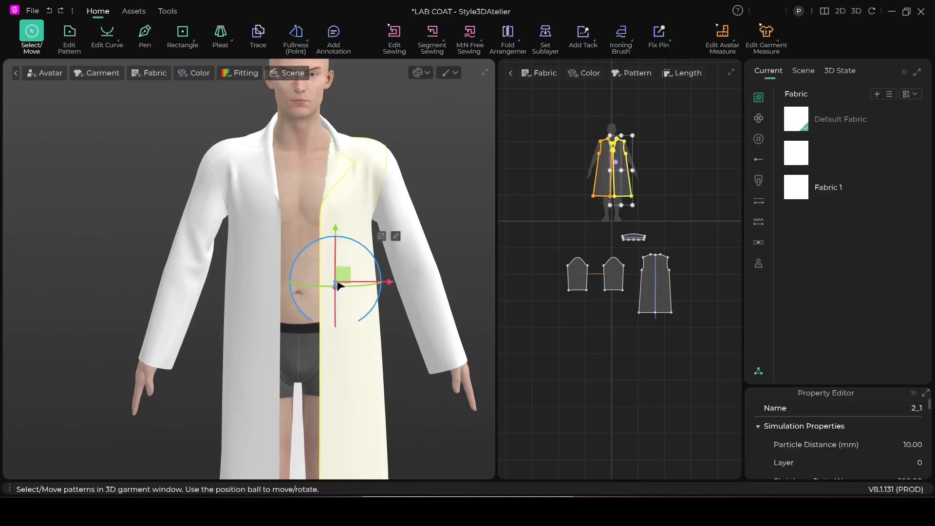
{"action": "right_click", "coordinate": [338, 284]}
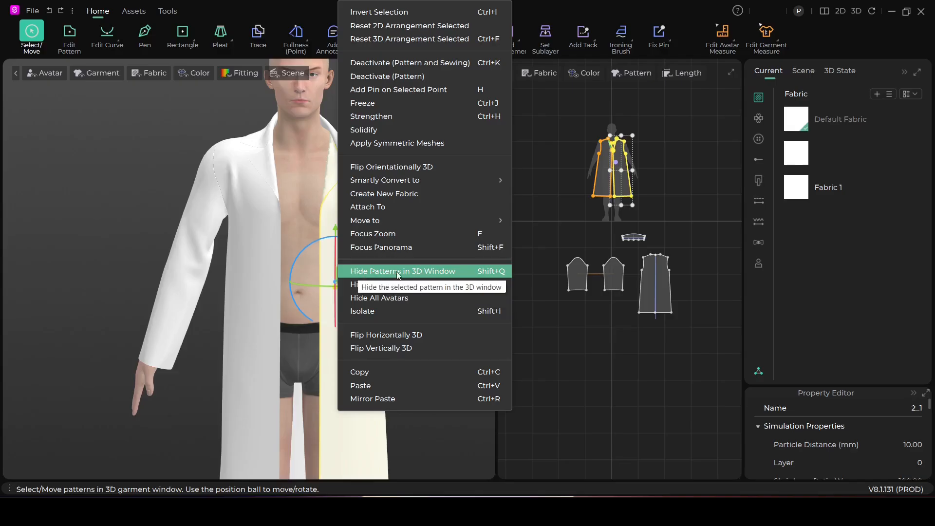
{"action": "left_click", "coordinate": [435, 273]}
{"action": "key", "text": "ctrl+s"}
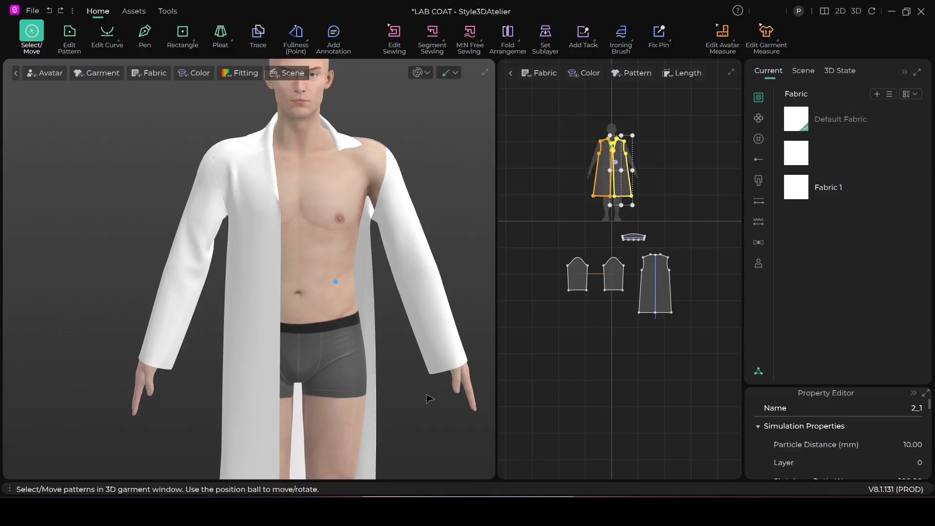
Step: Show the hidden left front panel in the 3D window, toggle its visibility off and on once more, and deselect it
{"action": "right_click", "coordinate": [623, 186]}
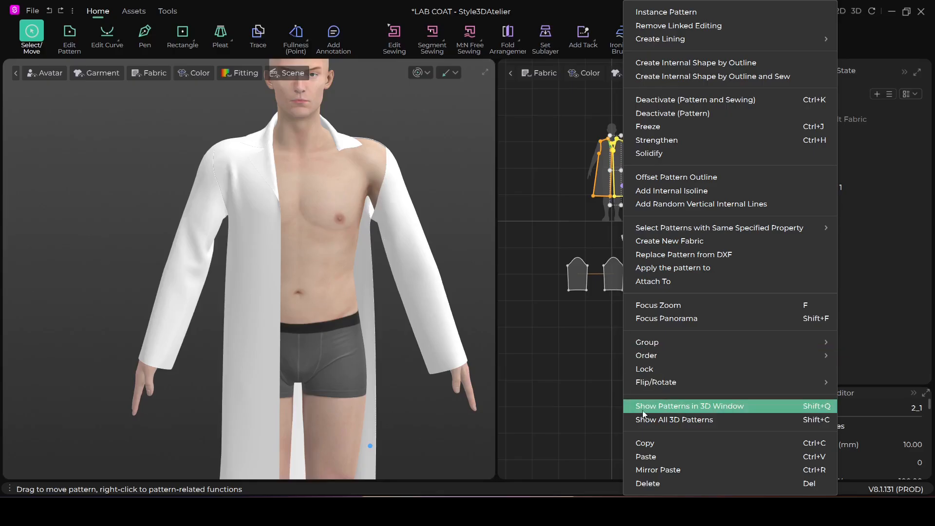
{"action": "left_click", "coordinate": [703, 405]}
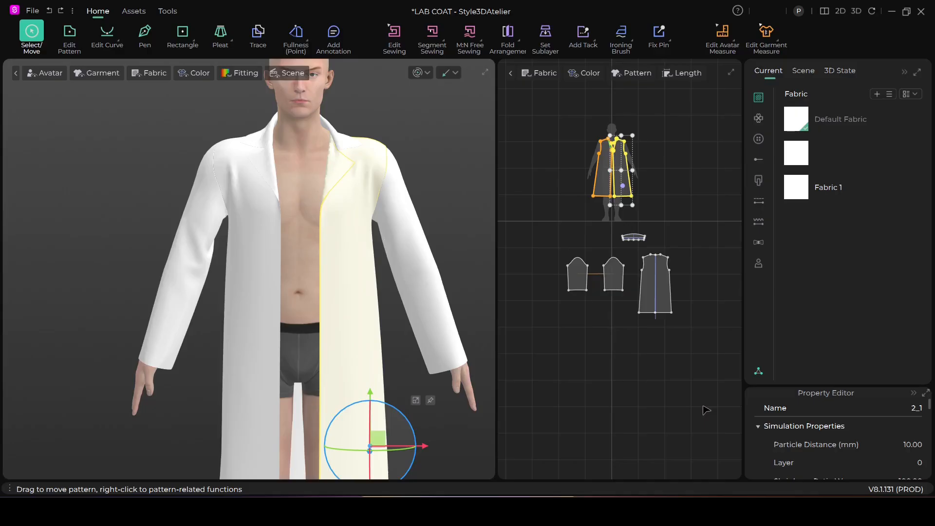
{"action": "key", "text": "shift+q"}
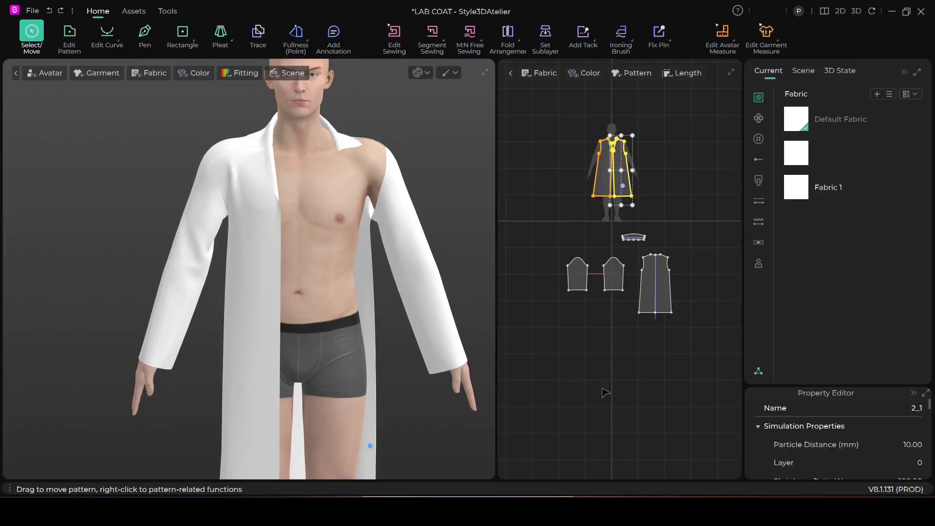
{"action": "left_click", "coordinate": [370, 445]}
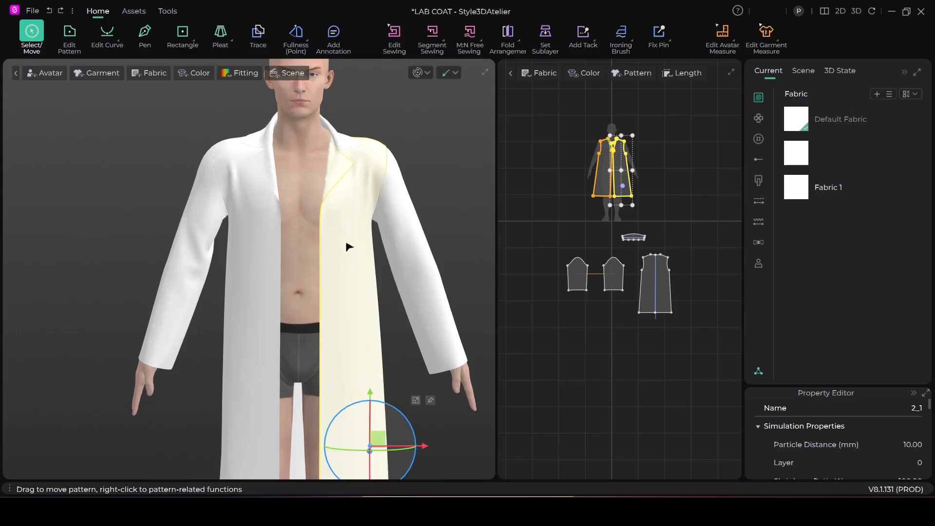
{"action": "left_click", "coordinate": [462, 173]}
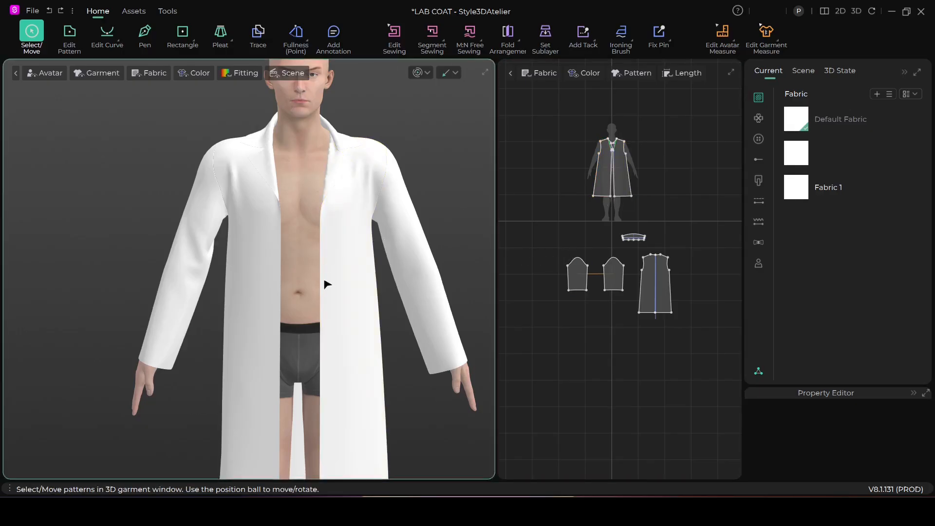
Step: Hide the avatar's left front panel in 3D once more, undo the hiding, and clear the selection
{"action": "right_click", "coordinate": [334, 282]}
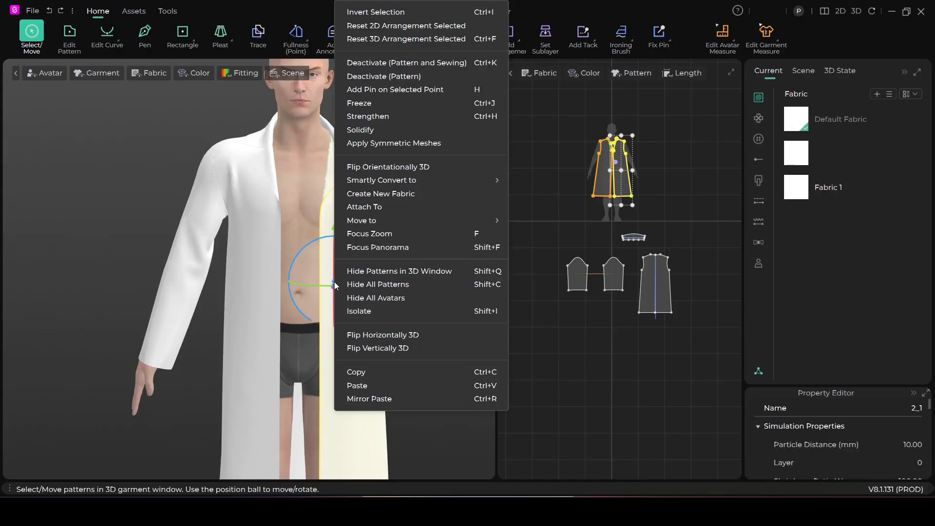
{"action": "left_click", "coordinate": [372, 273]}
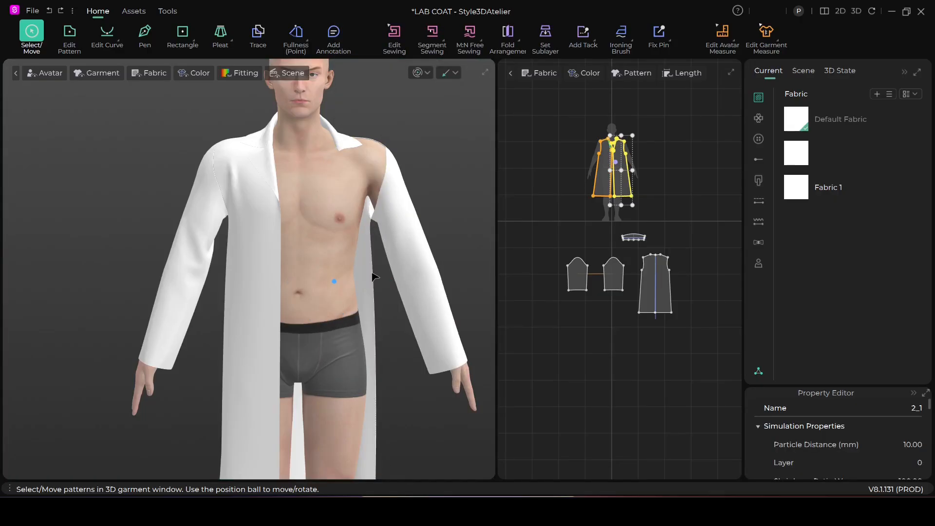
{"action": "key", "text": "ctrl+z"}
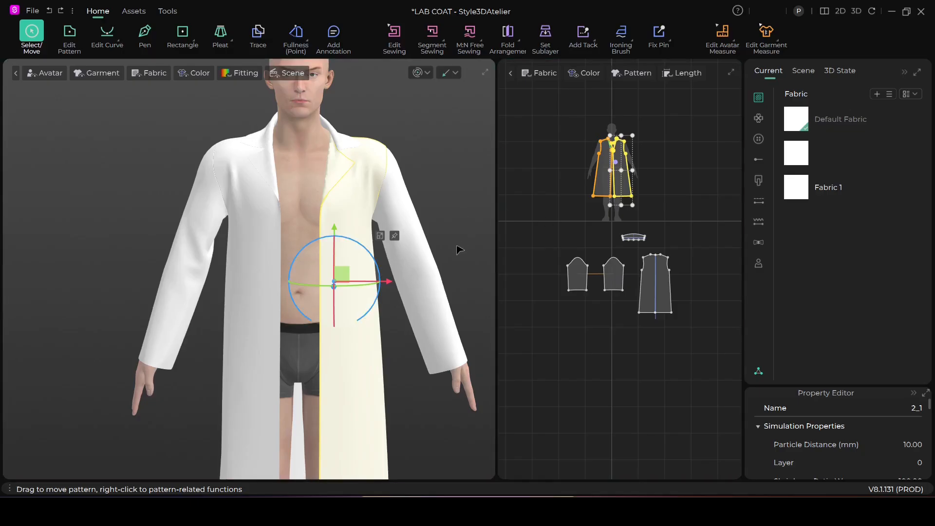
{"action": "scroll", "coordinate": [448, 245], "scroll_direction": "down", "scroll_amount": 5}
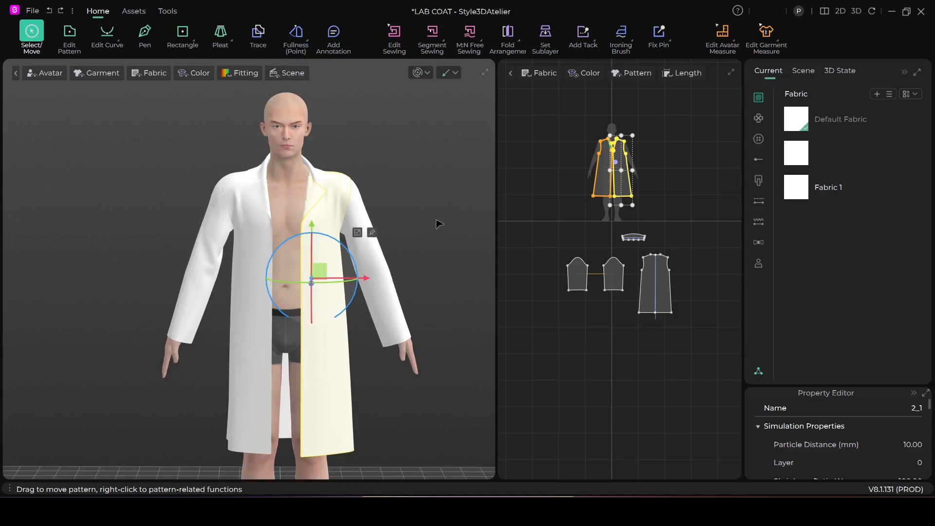
{"action": "left_click", "coordinate": [443, 243]}
Step: Select both sleeve patterns in the 2D window and hide them in the 3D window
{"action": "scroll", "coordinate": [444, 242], "scroll_direction": "up", "scroll_amount": 1}
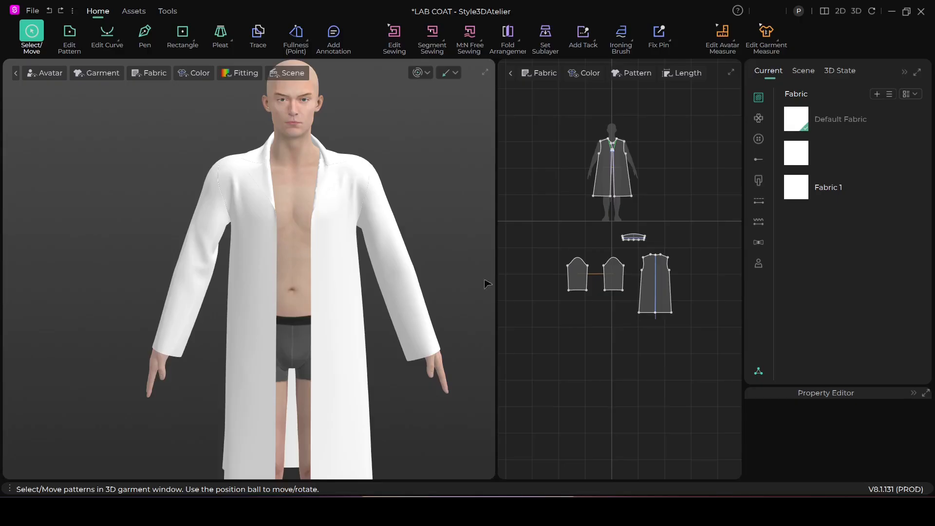
{"action": "left_click", "coordinate": [578, 277]}
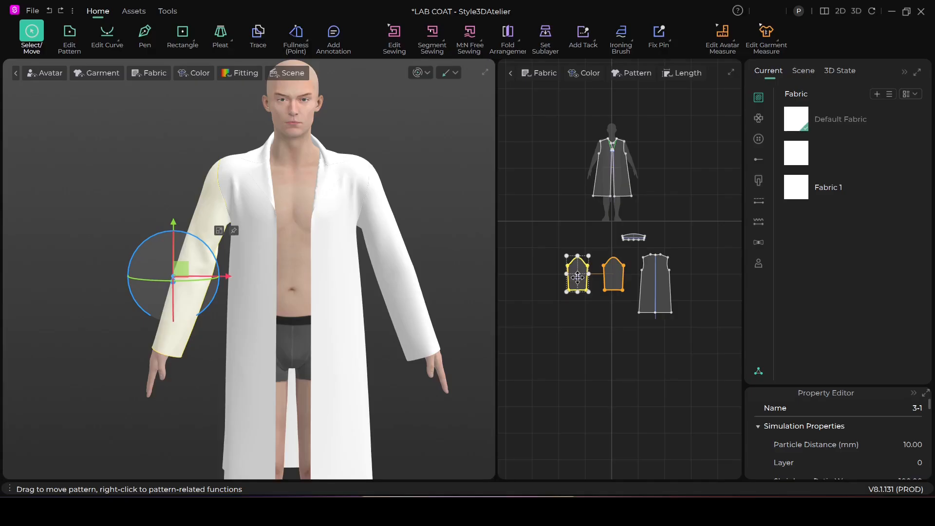
{"action": "left_click", "coordinate": [617, 276]}
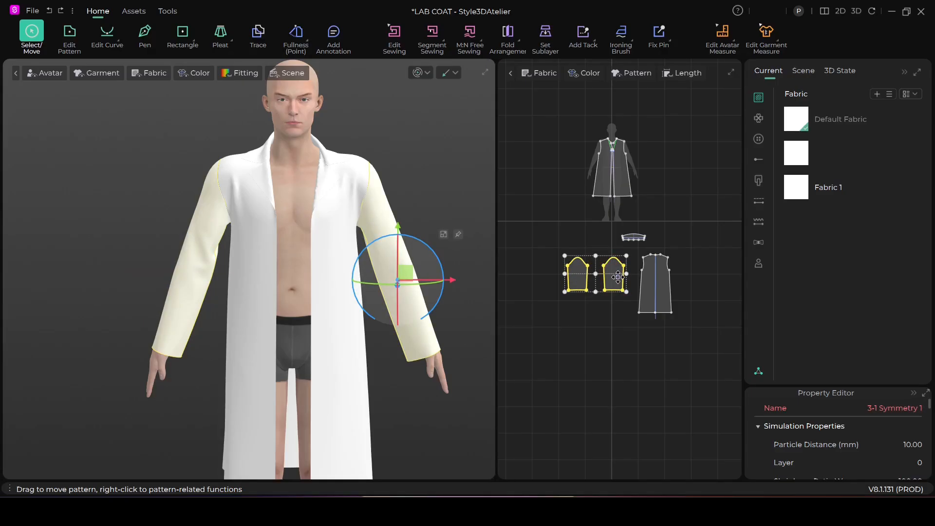
{"action": "right_click", "coordinate": [617, 276]}
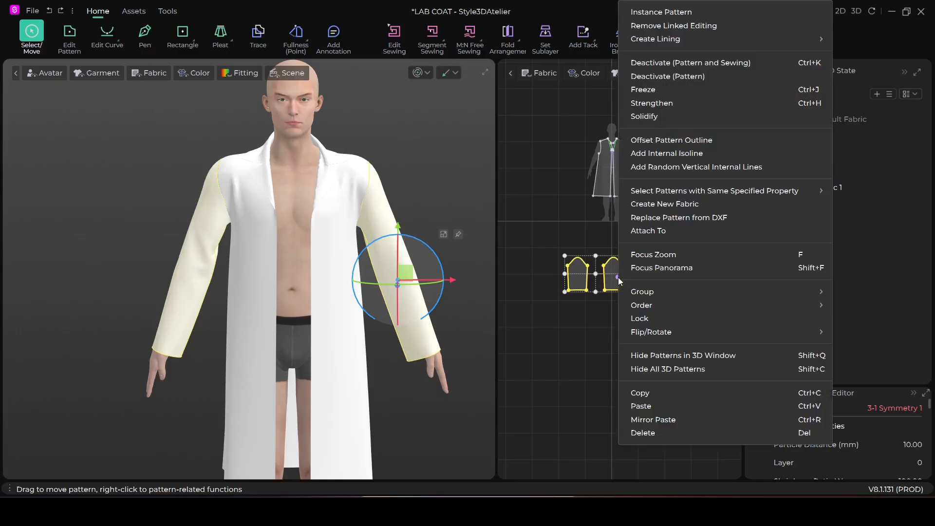
{"action": "left_click", "coordinate": [664, 355]}
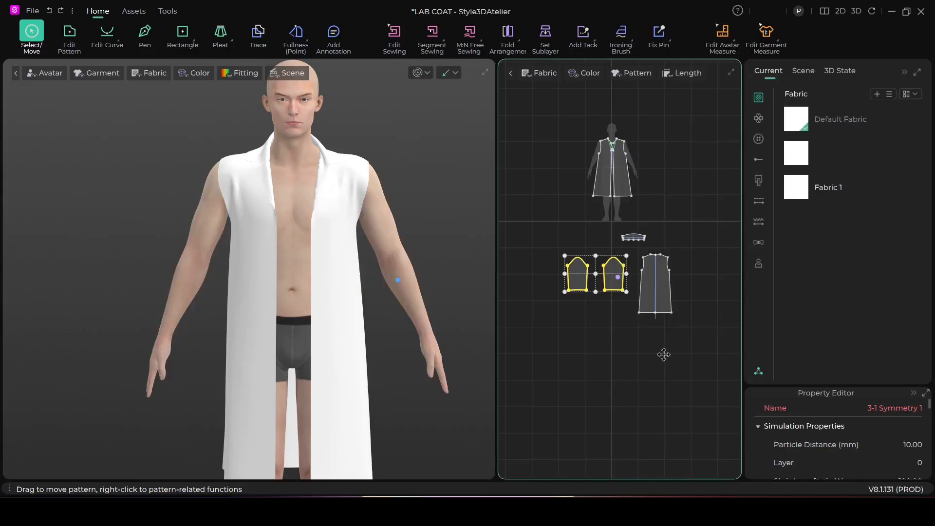
Step: Inspect the sleeveless coat on the avatar and show both hidden sleeves in the 3D window again
{"action": "right_click_drag", "start_coordinate": [344, 309], "coordinate": [331, 289]}
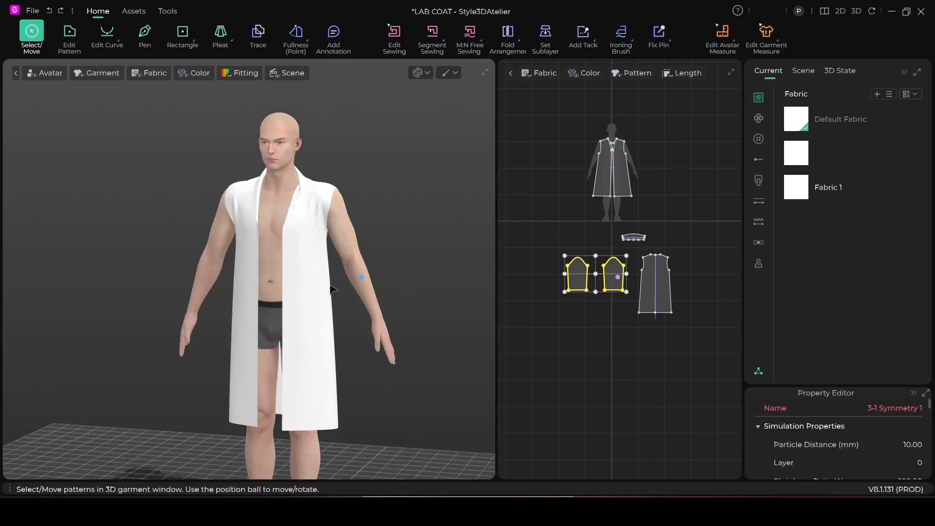
{"action": "scroll", "coordinate": [331, 290], "scroll_direction": "up", "scroll_amount": 2}
{"action": "mouse_move", "coordinate": [279, 311]}
{"action": "right_mouse_down"}
{"action": "mouse_move", "coordinate": [340, 313]}
{"action": "mouse_move", "coordinate": [265, 312]}
{"action": "right_mouse_up"}
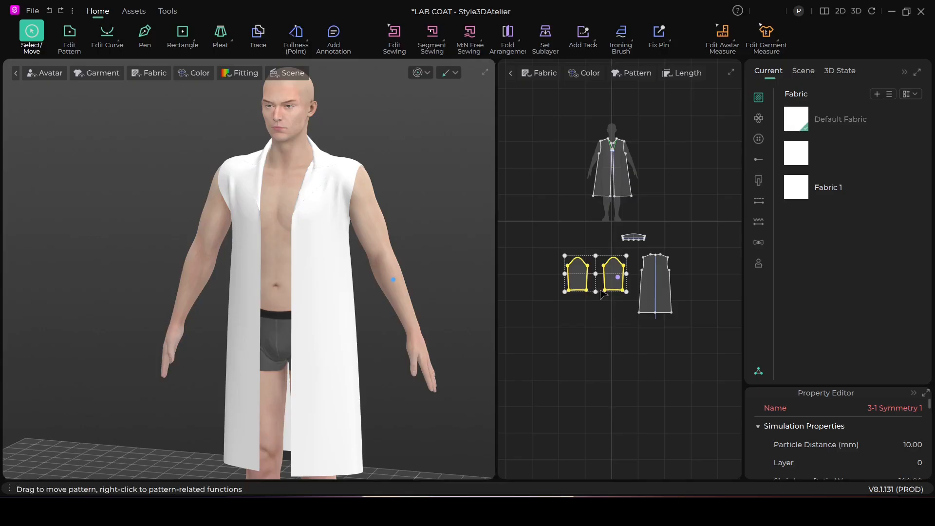
{"action": "scroll", "coordinate": [302, 272], "scroll_direction": "up", "scroll_amount": 1}
{"action": "right_click_drag", "start_coordinate": [276, 293], "coordinate": [298, 292]}
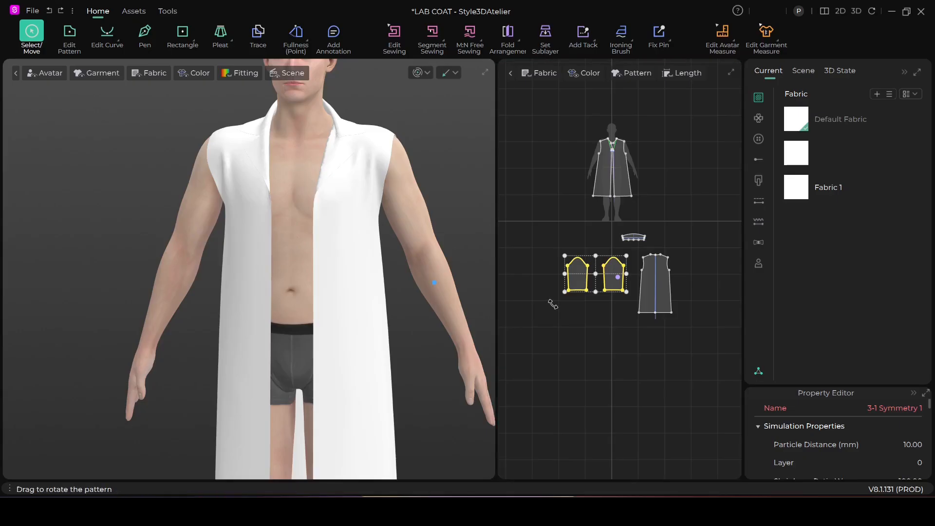
{"action": "right_click", "coordinate": [582, 282]}
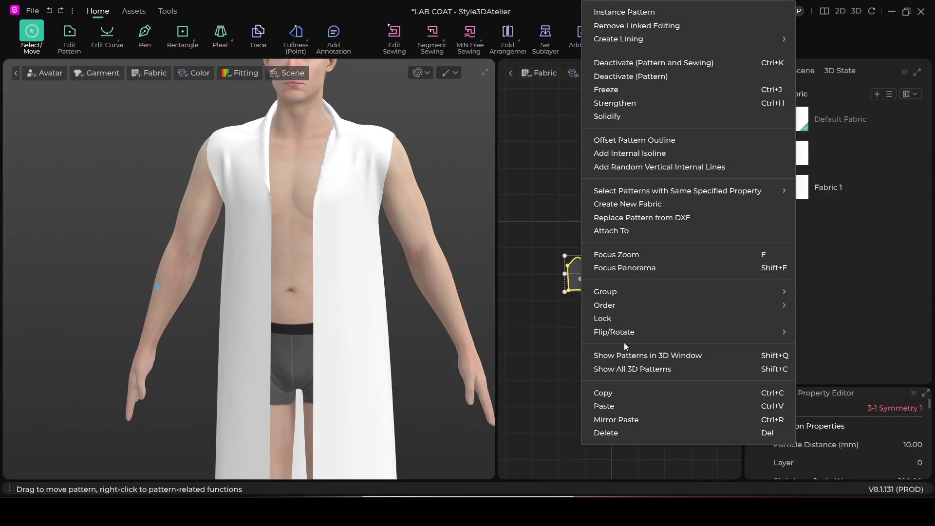
{"action": "left_click", "coordinate": [633, 355]}
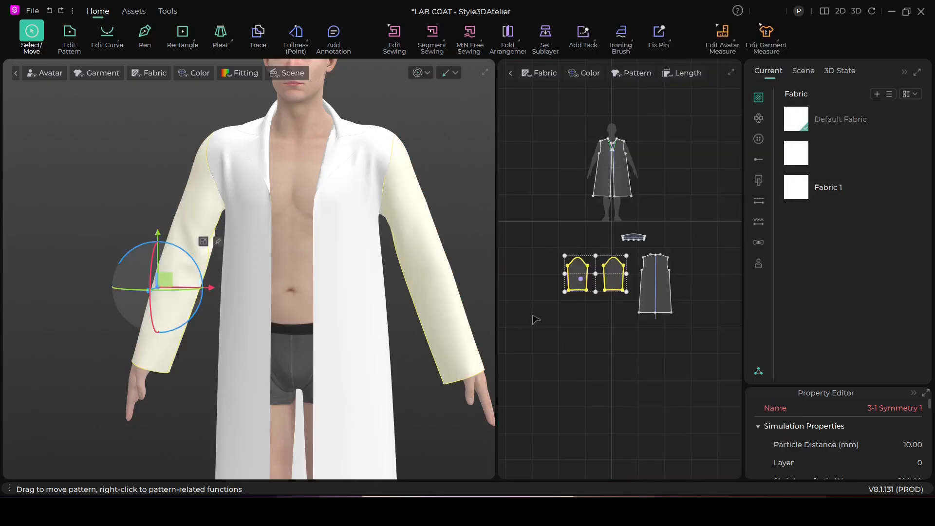
Step: Hide all 3D patterns of the coat and show them all again, clearing the sleeve selection
{"action": "right_click", "coordinate": [576, 274]}
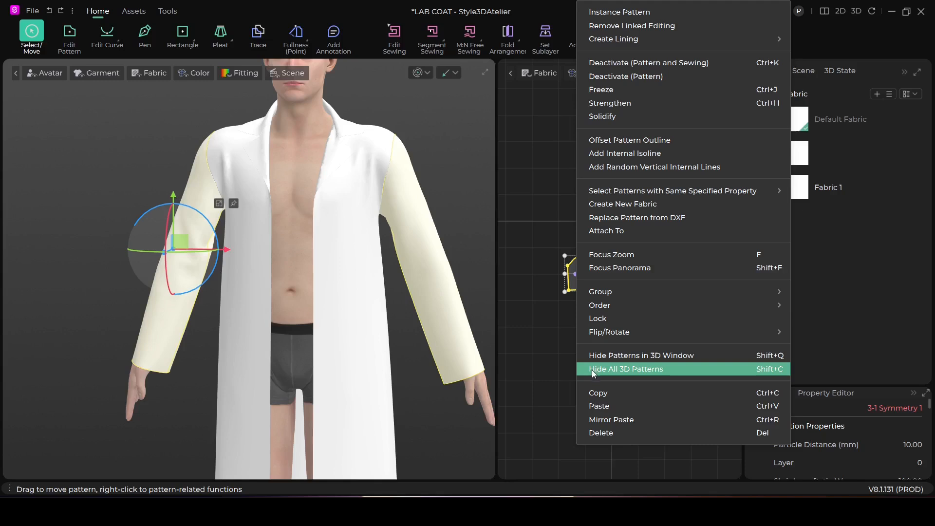
{"action": "left_click", "coordinate": [614, 369]}
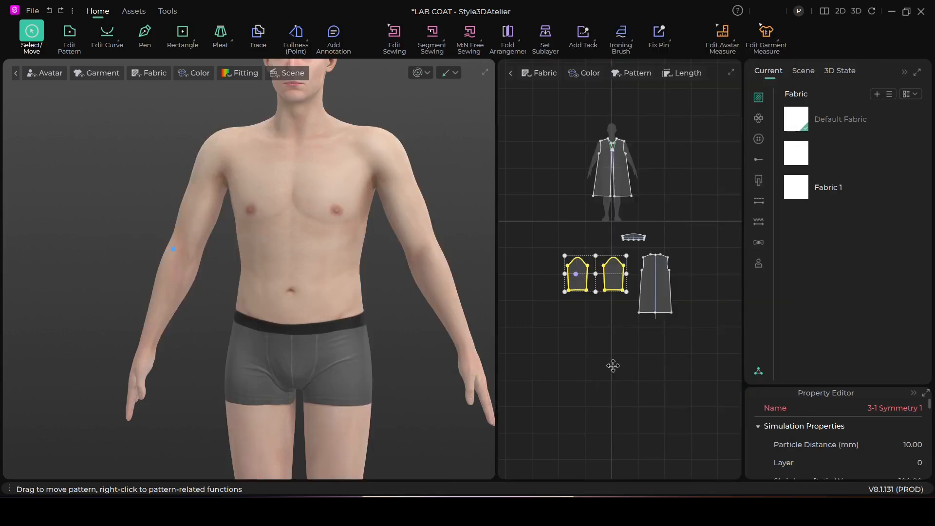
{"action": "right_click", "coordinate": [613, 279]}
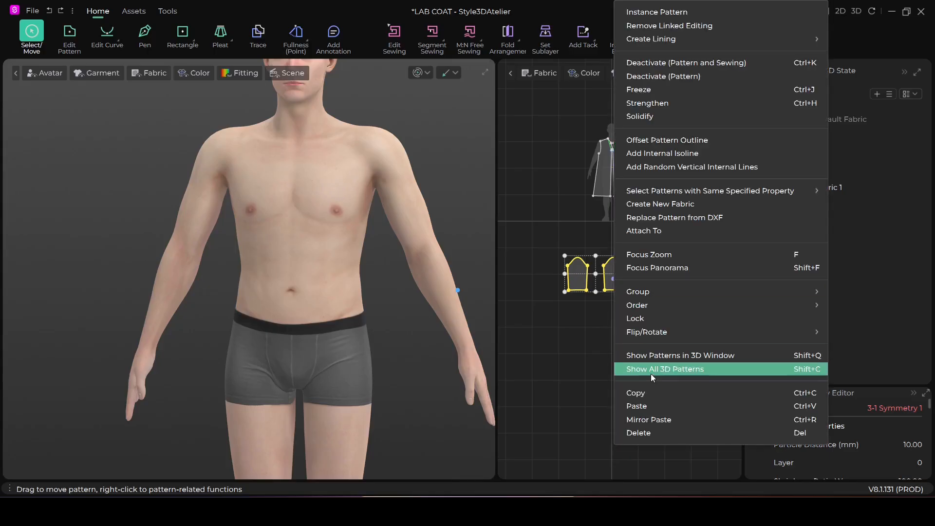
{"action": "left_click", "coordinate": [676, 371]}
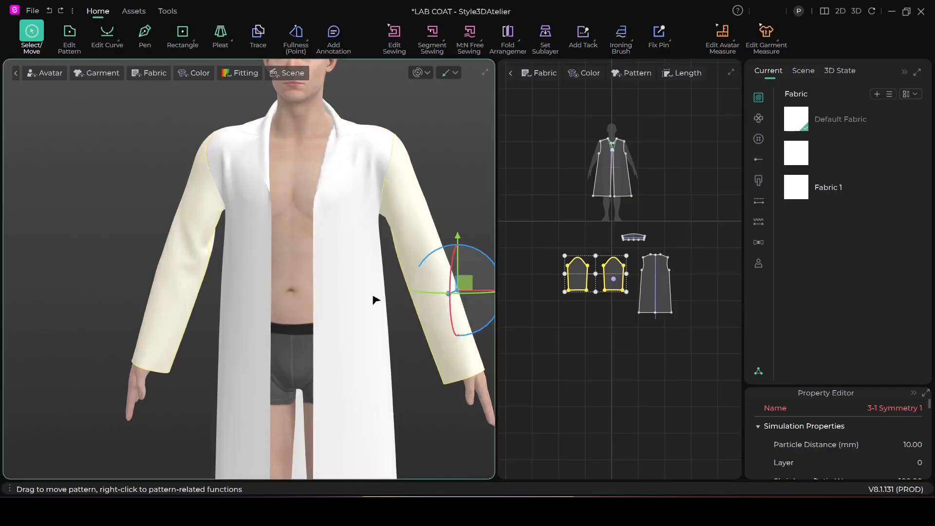
{"action": "left_click", "coordinate": [125, 232]}
Step: Examine the complete lab coat on the avatar from different angles and distances
{"action": "scroll", "coordinate": [363, 307], "scroll_direction": "down", "scroll_amount": 2}
{"action": "right_click_drag", "start_coordinate": [364, 309], "coordinate": [395, 319]}
{"action": "scroll", "coordinate": [359, 259], "scroll_direction": "up", "scroll_amount": 5}
{"action": "right_click_drag", "start_coordinate": [370, 263], "coordinate": [292, 304]}
{"action": "scroll", "coordinate": [306, 293], "scroll_direction": "down", "scroll_amount": 2}
{"action": "scroll", "coordinate": [333, 283], "scroll_direction": "up", "scroll_amount": 1}
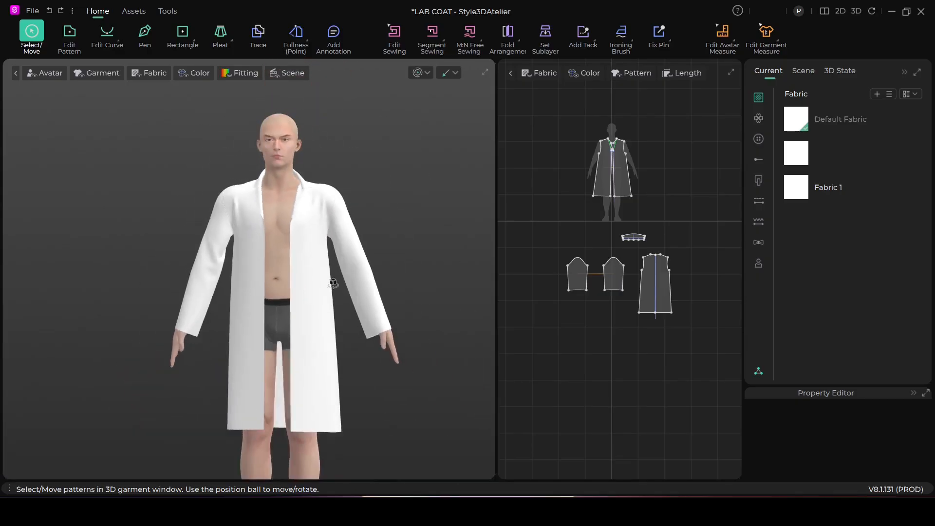
{"action": "right_click_drag", "start_coordinate": [355, 275], "coordinate": [334, 296]}
{"action": "scroll", "coordinate": [371, 288], "scroll_direction": "up", "scroll_amount": 4}
{"action": "scroll", "coordinate": [341, 290], "scroll_direction": "down", "scroll_amount": 5}
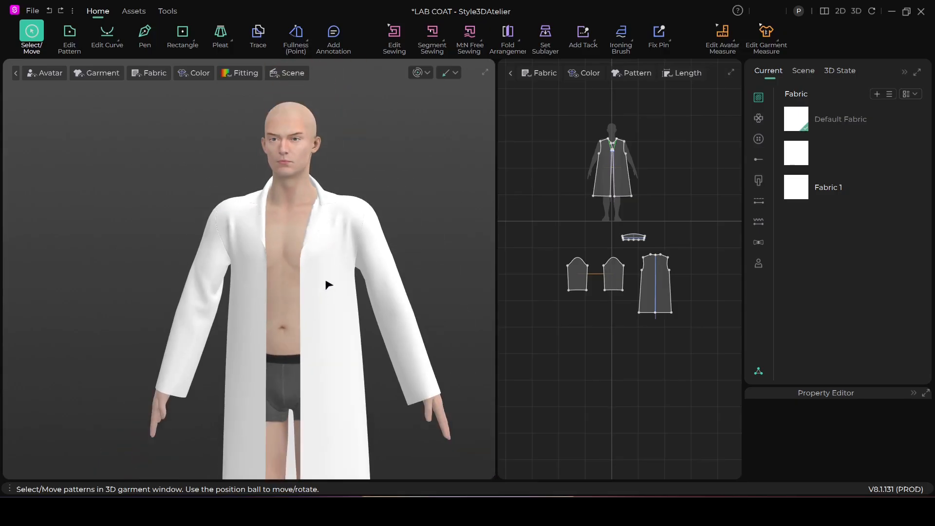
{"action": "scroll", "coordinate": [325, 281], "scroll_direction": "up", "scroll_amount": 1}
{"action": "scroll", "coordinate": [329, 288], "scroll_direction": "down", "scroll_amount": 1}
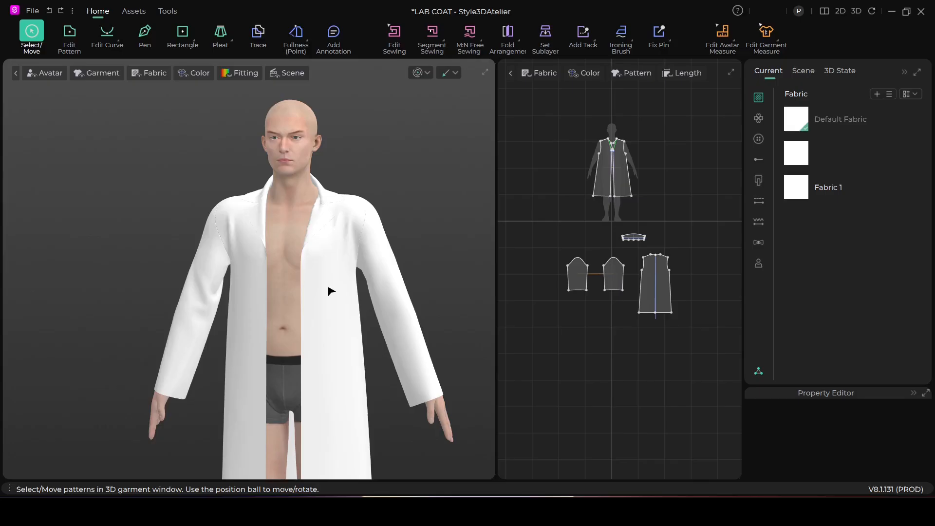
{"action": "scroll", "coordinate": [355, 303], "scroll_direction": "up", "scroll_amount": 1}
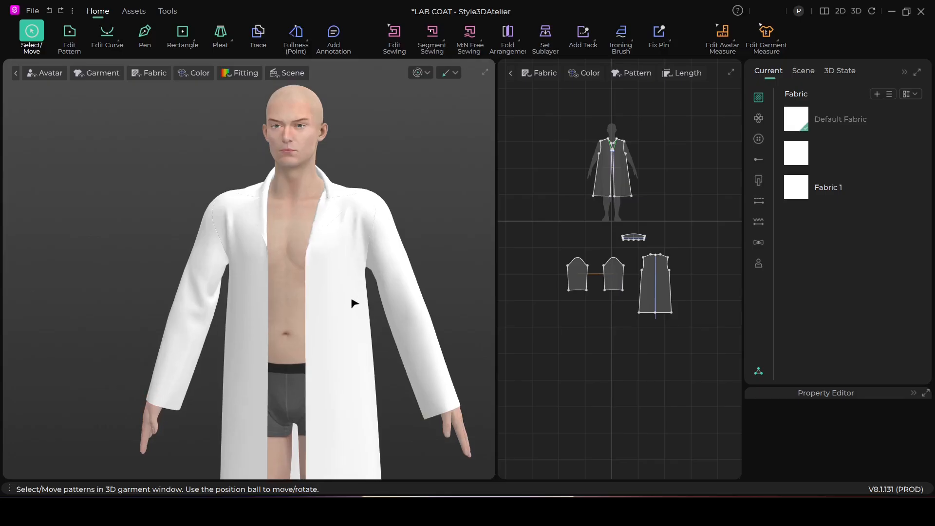